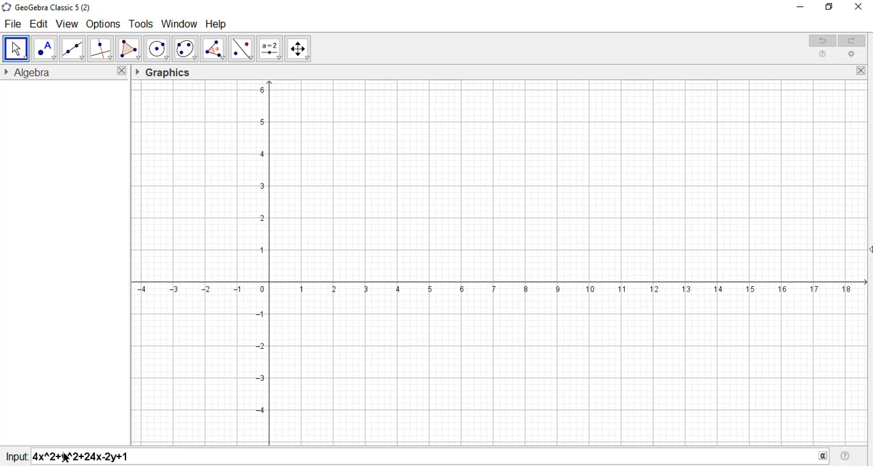
- Plot the ellipse 4x^2+y^2+24x-2y+21=0, then widen the algebra area so its full equation can be read
type("=0")
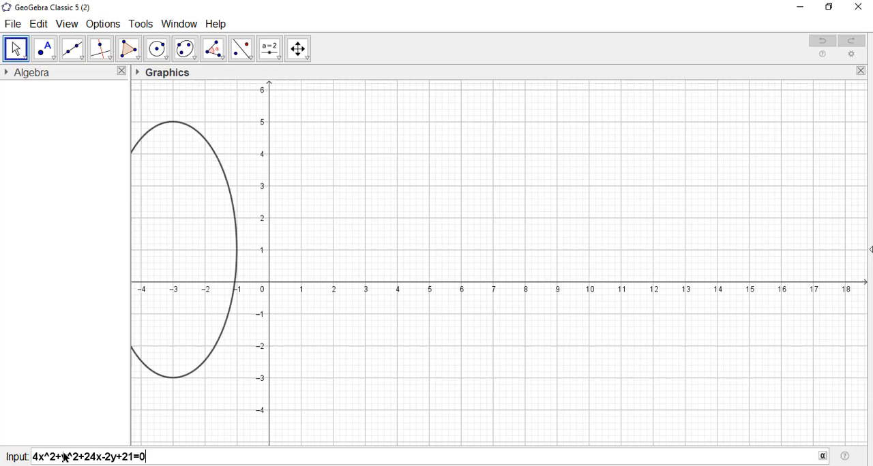
key("Return")
left_click_drag(374, 231, 579, 257)
left_click(556, 285)
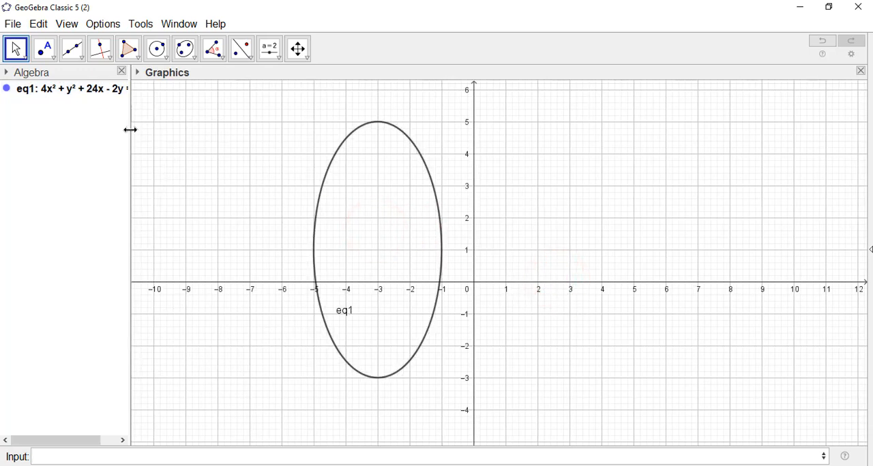
left_click_drag(130, 130, 251, 135)
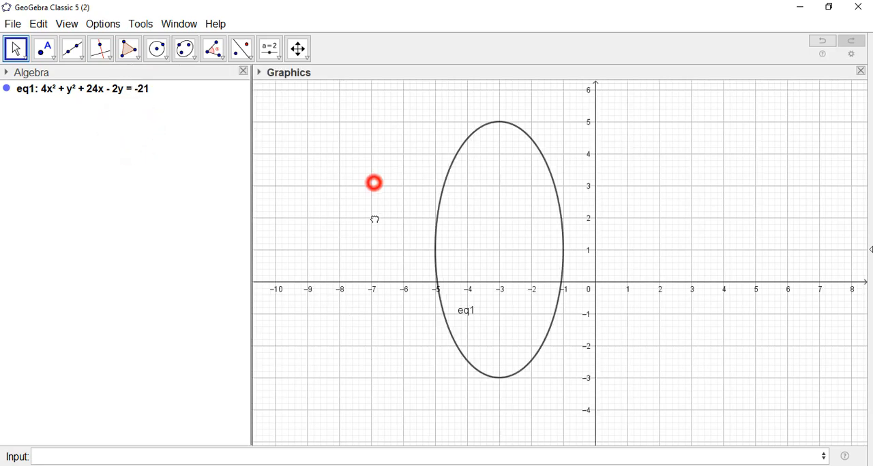
left_click_drag(375, 183, 375, 220)
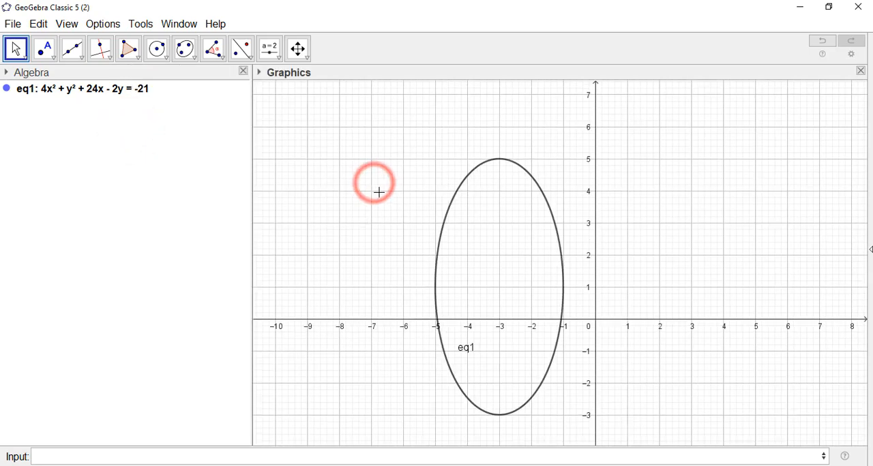
- Convert the ellipse's equation to the form (x - m)²/a² + (y - n)²/b² = 1 and place it as text beside the curve
right_click(93, 90)
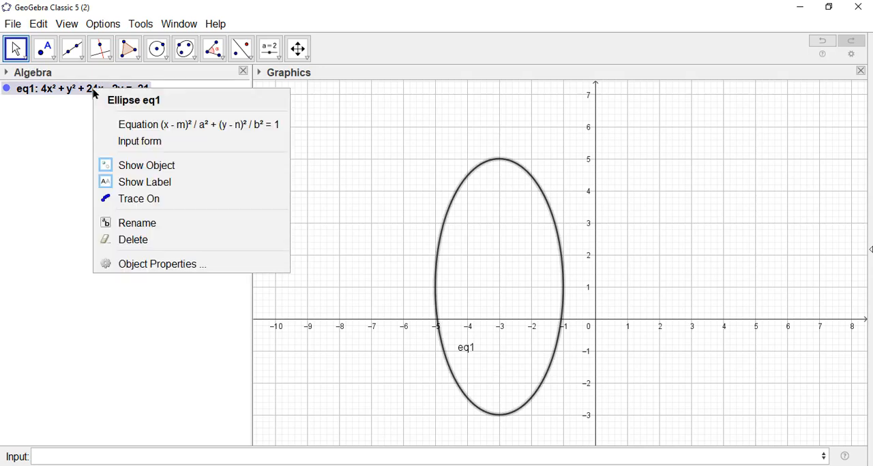
left_click(144, 130)
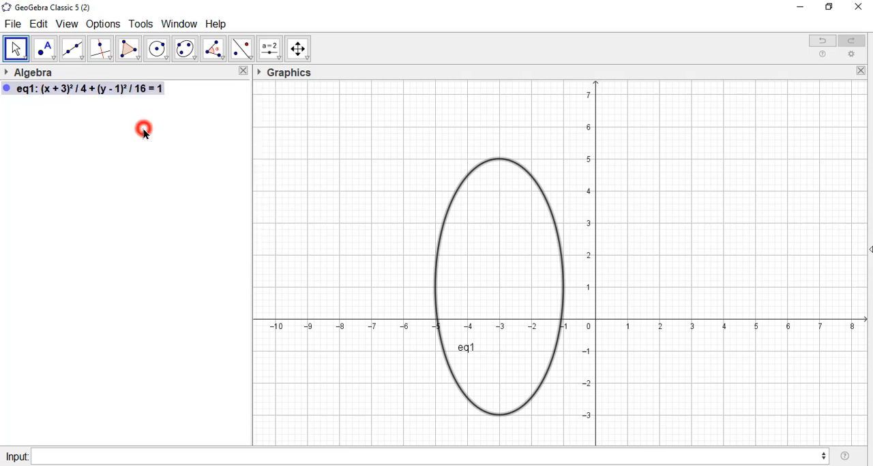
left_click(143, 130)
left_click(86, 88)
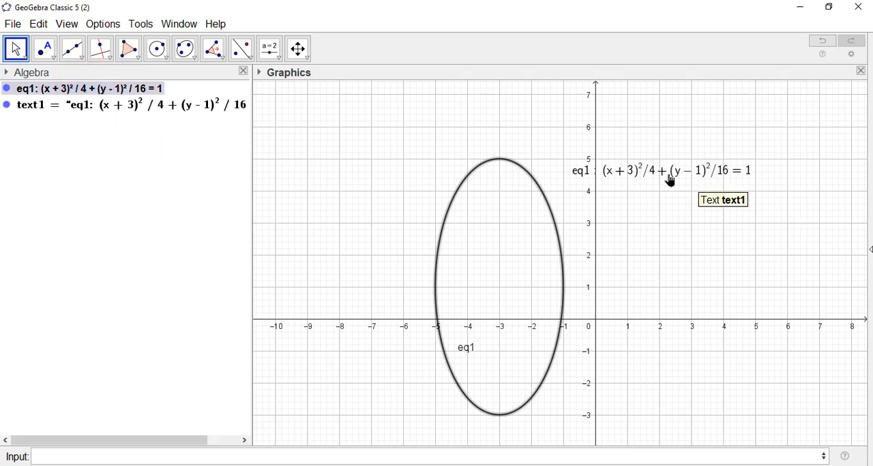
left_click(650, 170)
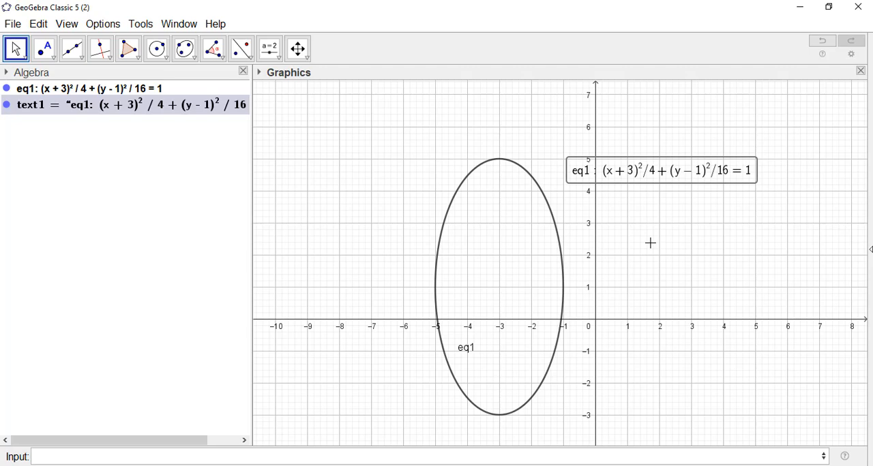
left_click(670, 253)
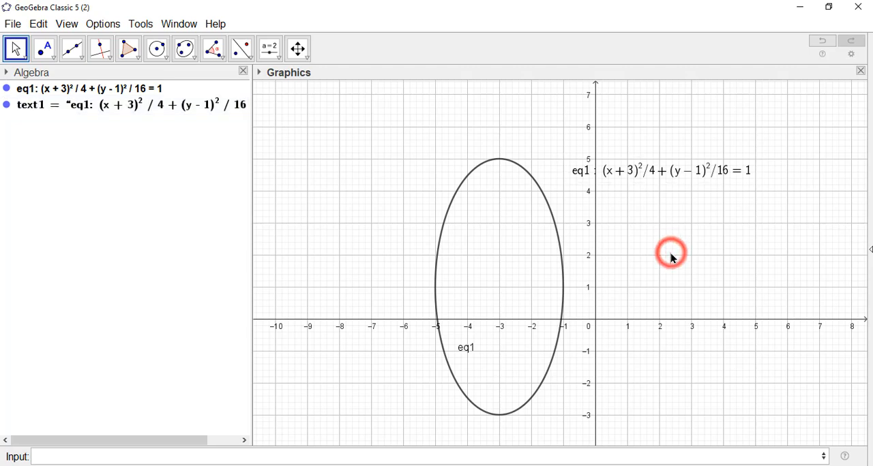
- Check the problem statement in window 1, then construct the centre of ellipse eq1 in window 2 with the Centre command
left_click(170, 23)
left_click(191, 71)
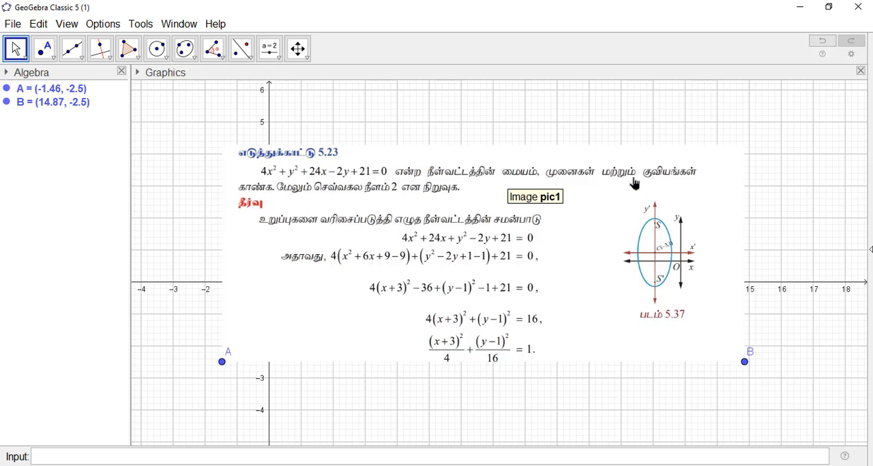
left_click(180, 24)
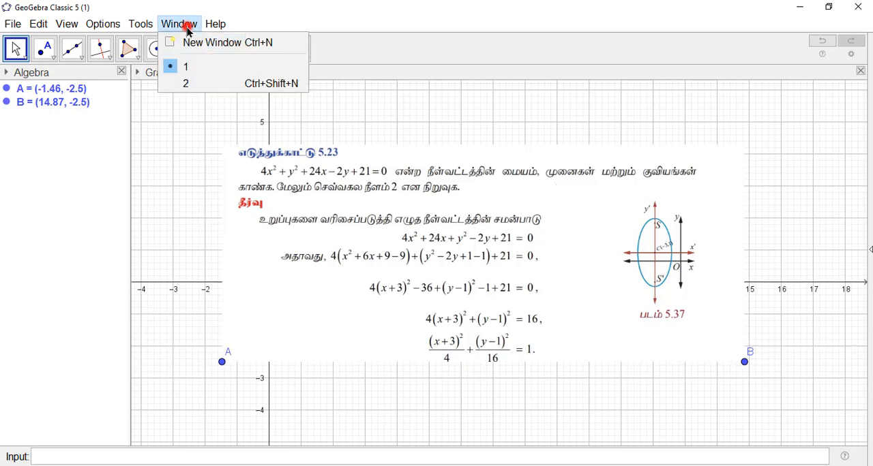
left_click(193, 81)
left_click(593, 220)
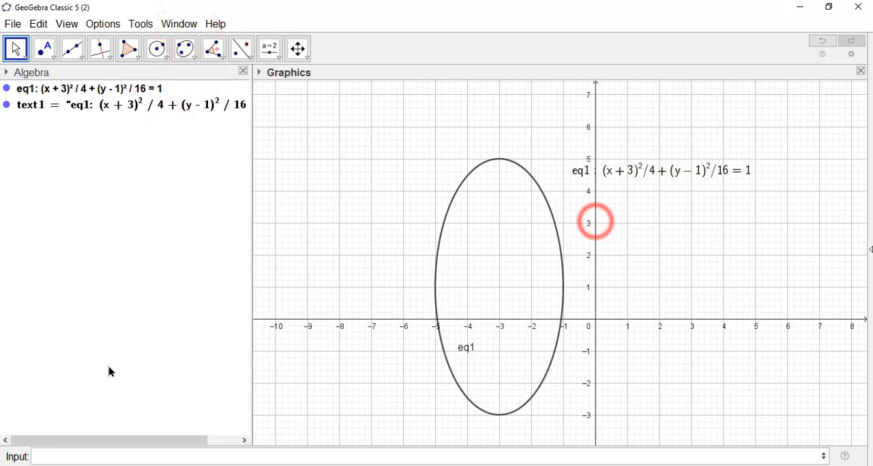
left_click(62, 456)
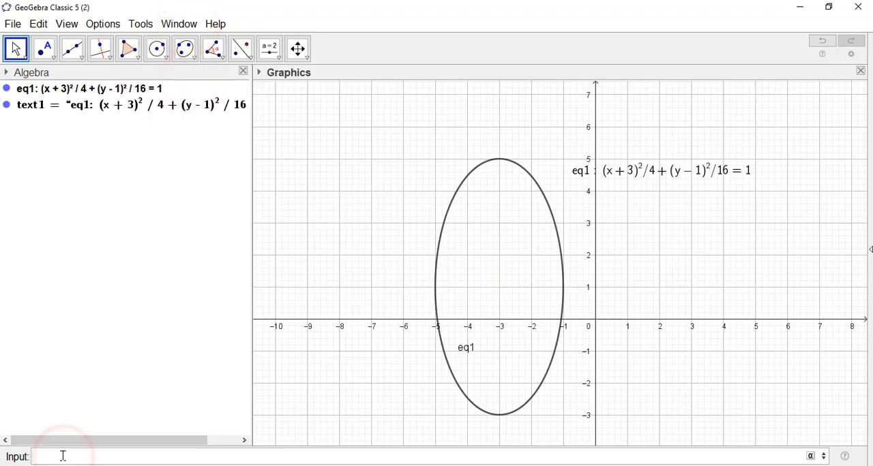
type("cent")
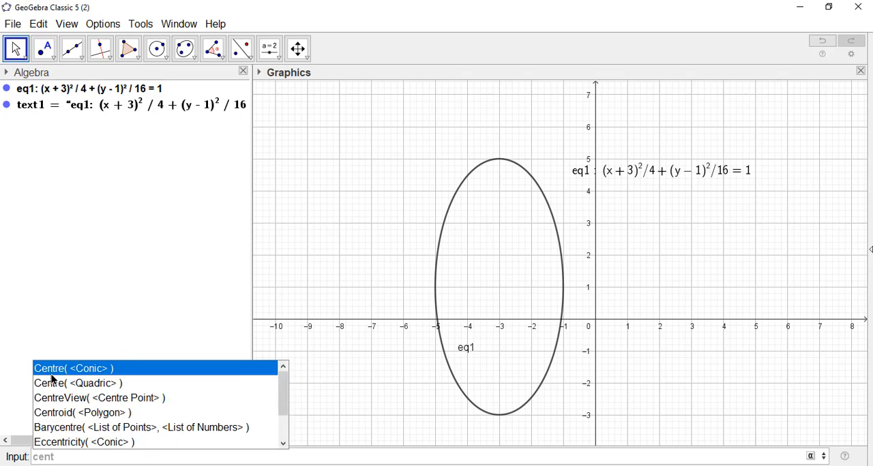
left_click(103, 371)
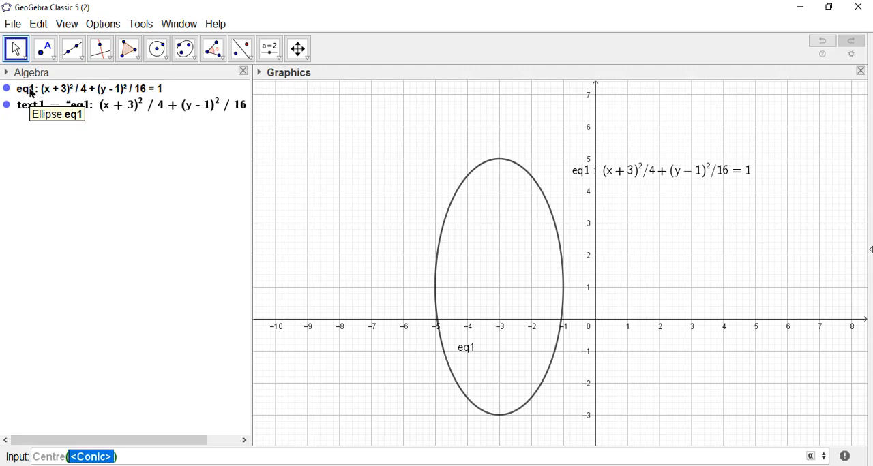
type("eq1")
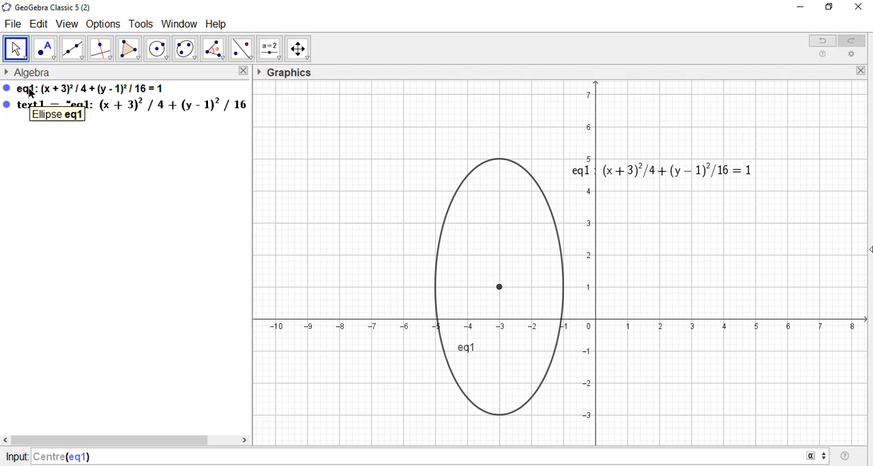
key("Return")
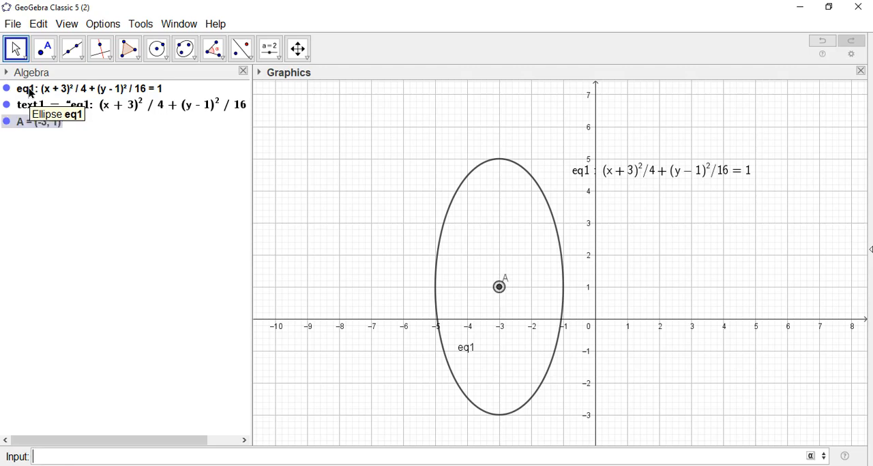
left_click(55, 234)
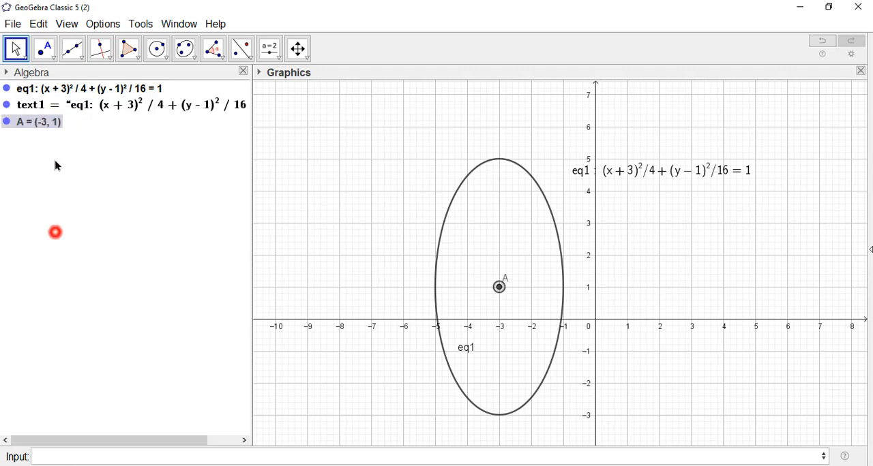
- Rename the ellipse's centre point to C and set its label to show both name and value
right_click(500, 287)
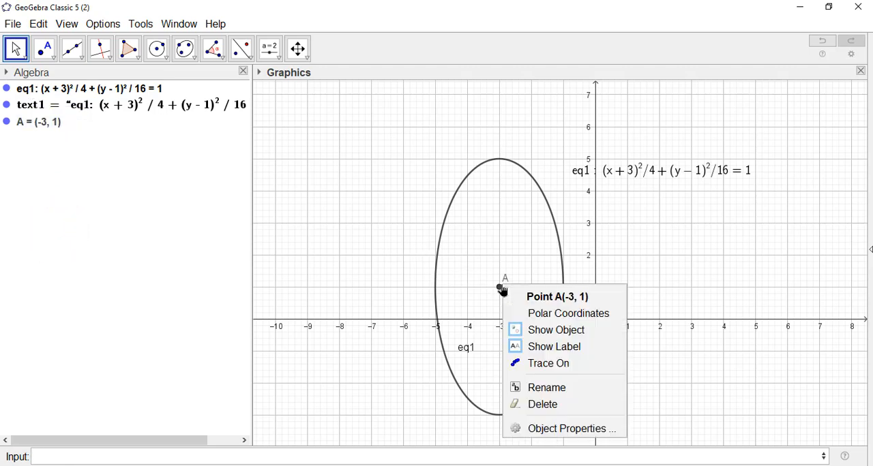
left_click(574, 388)
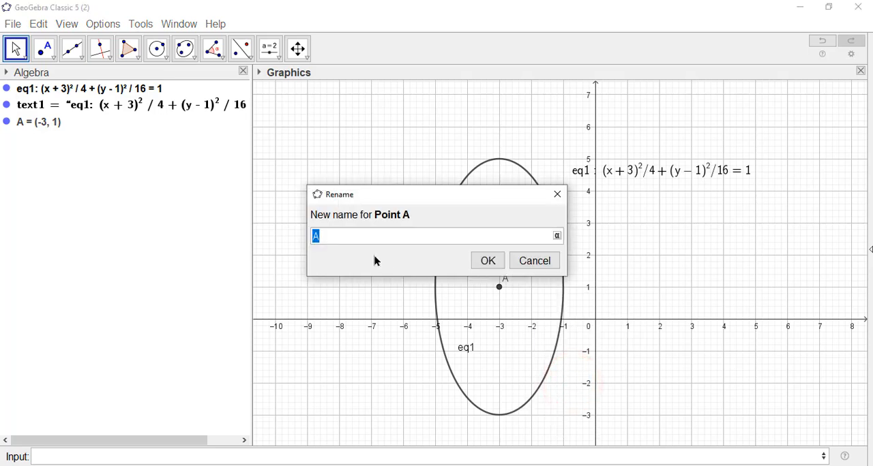
left_click(488, 261)
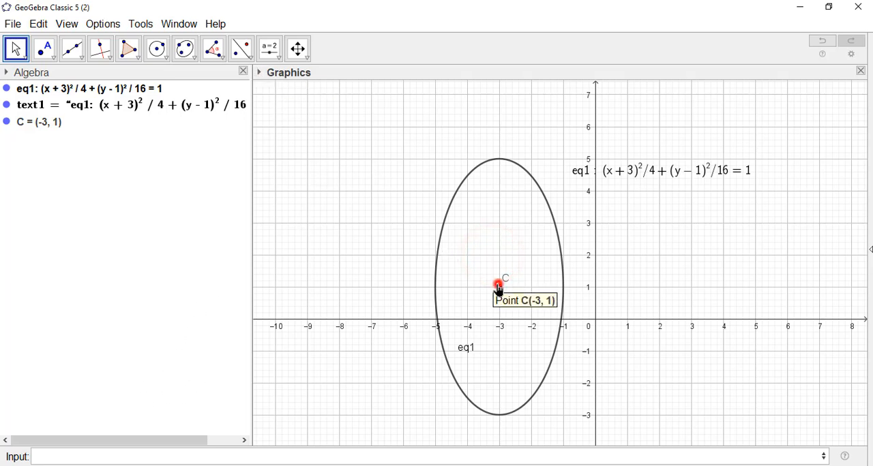
left_click(500, 287)
left_click(259, 71)
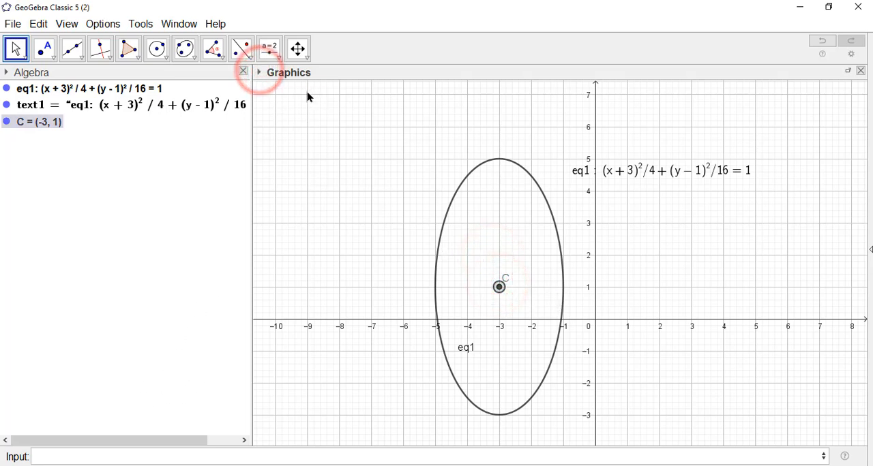
left_click(331, 87)
left_click(333, 139)
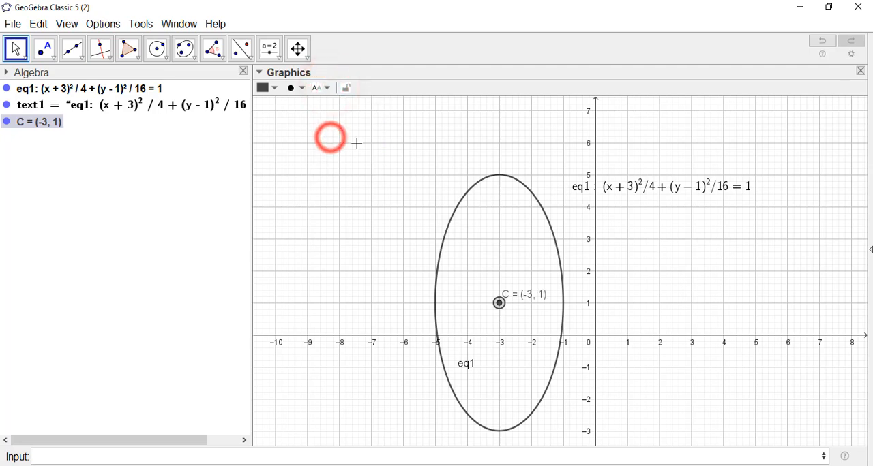
left_click(678, 306)
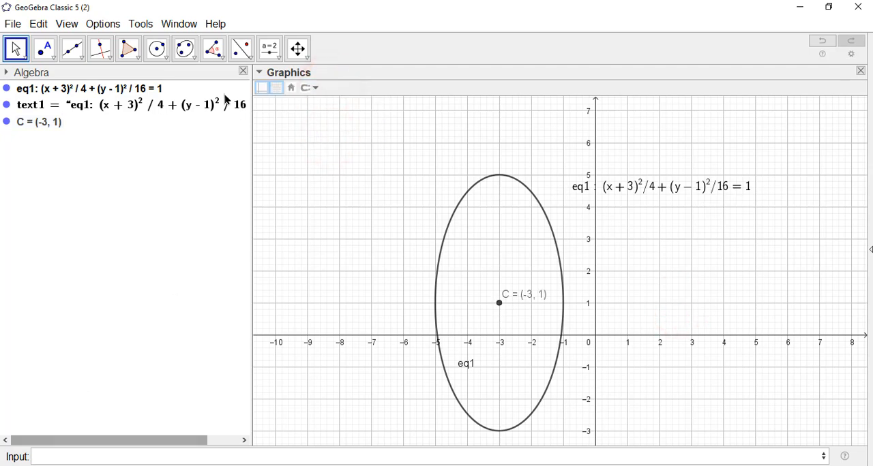
- Recheck the problem statement in window 1, then construct the vertices of the ellipse in window 2 with Vertex(eq1)
left_click(179, 24)
left_click(208, 66)
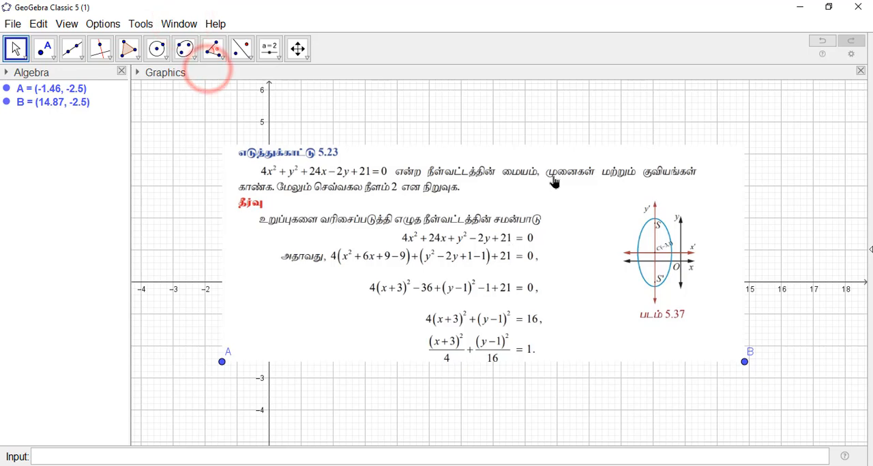
left_click(178, 23)
left_click(185, 82)
left_click(288, 263)
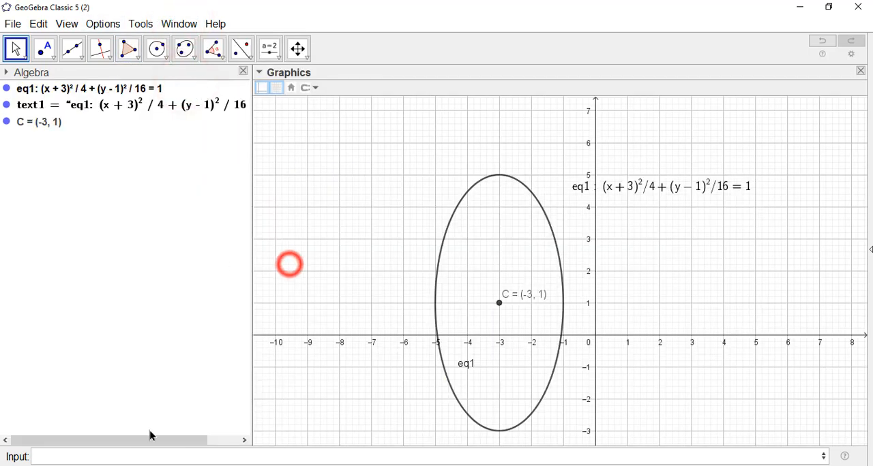
left_click(127, 450)
type("ver")
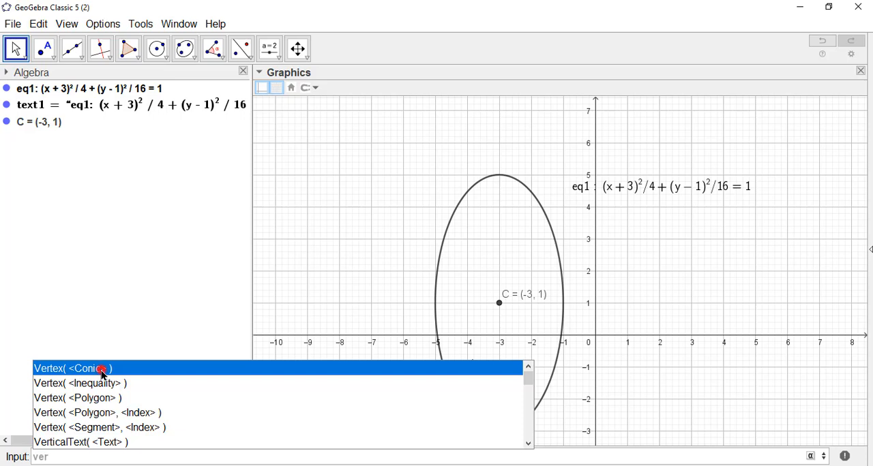
left_click(102, 369)
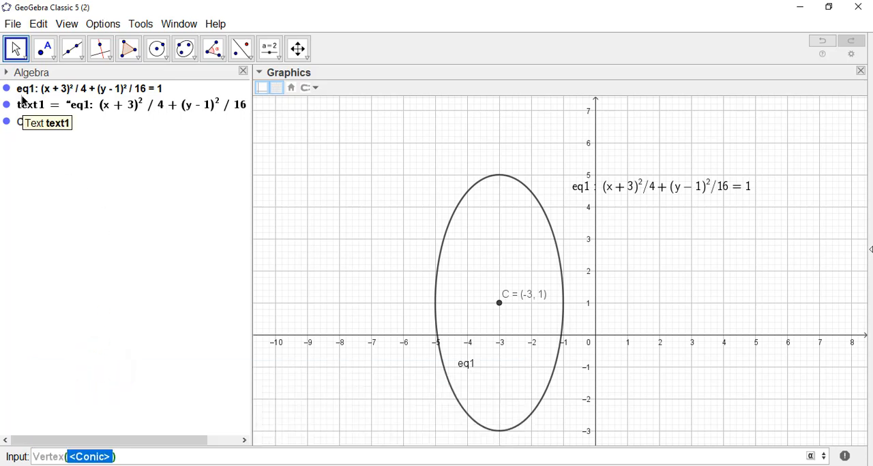
type("eq1")
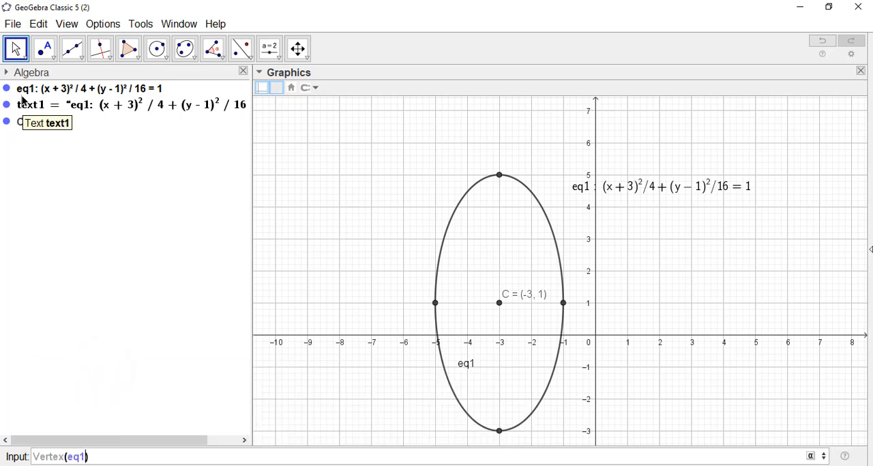
key("Return")
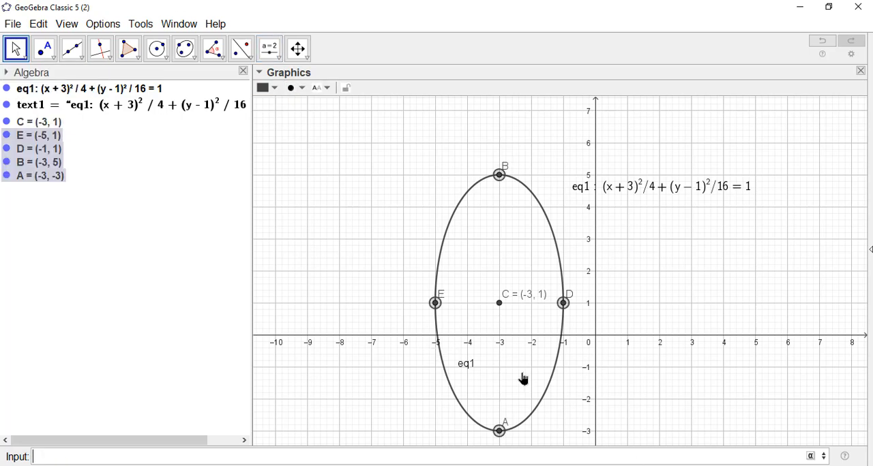
left_click(659, 285)
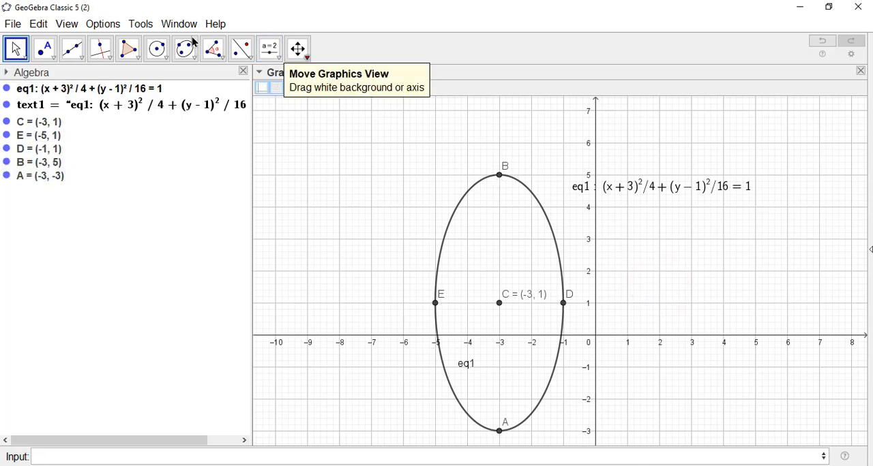
- Check the problem statement in window 1, then construct the foci of the ellipse in window 2 with Focus(eq1)
left_click(175, 17)
left_click(185, 67)
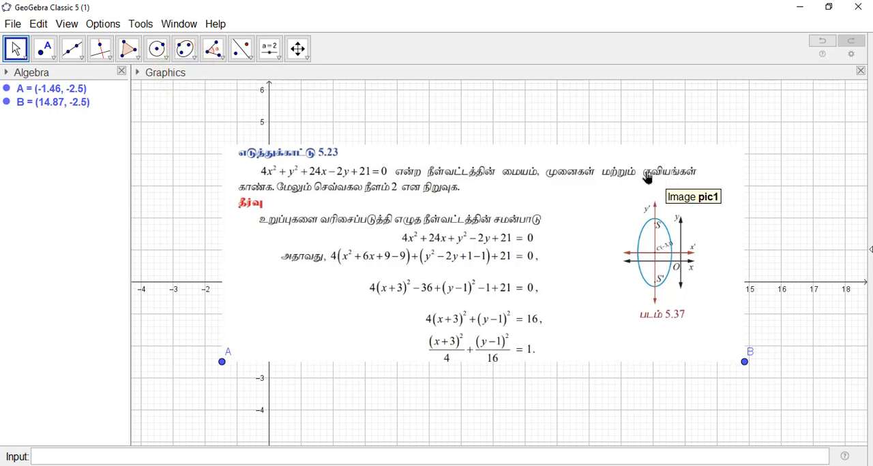
left_click(176, 24)
left_click(190, 84)
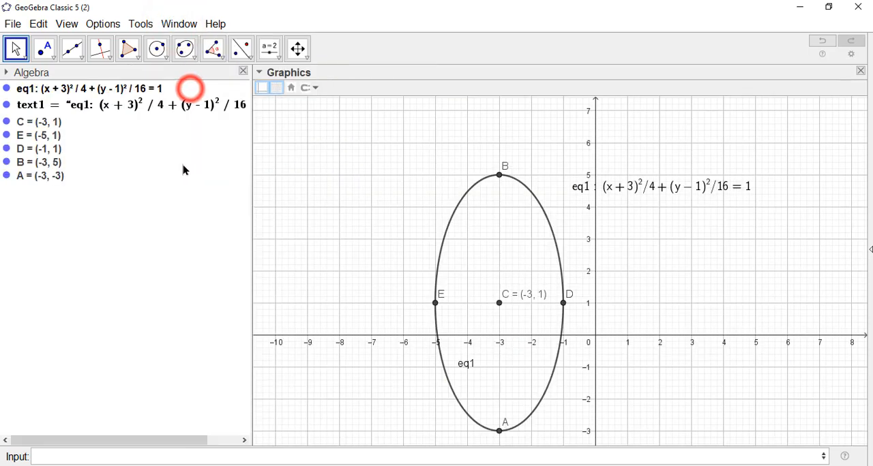
left_click(65, 456)
type("f")
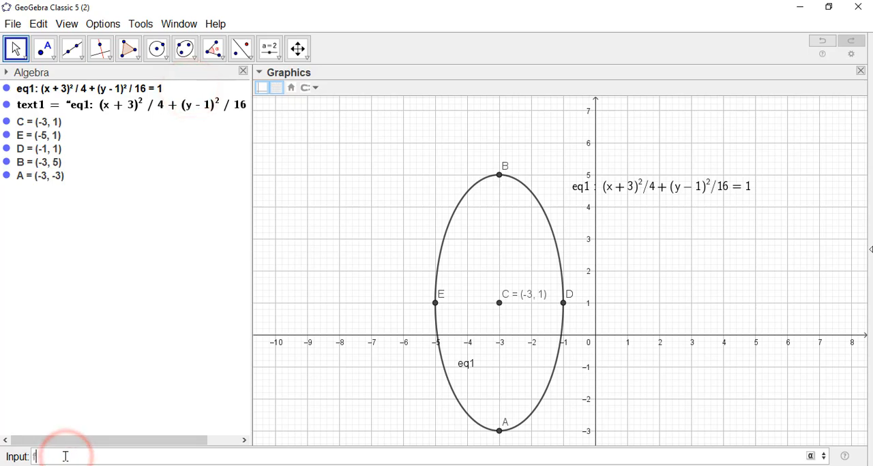
type("ocu")
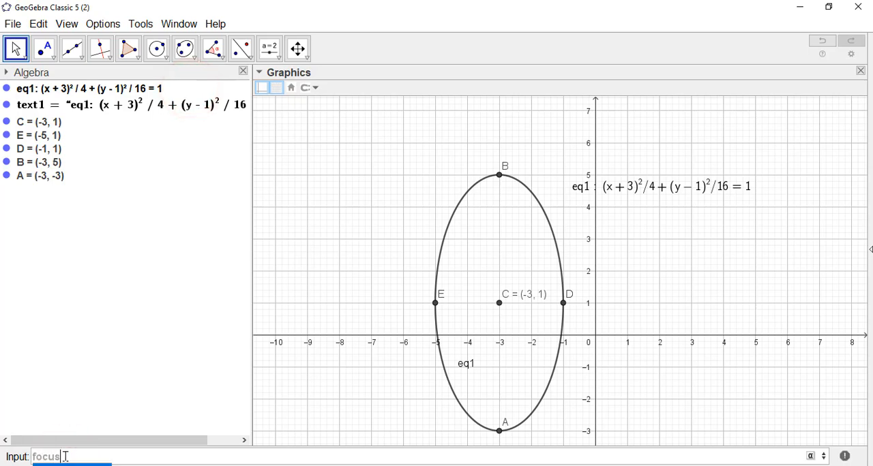
type("s")
key("Return")
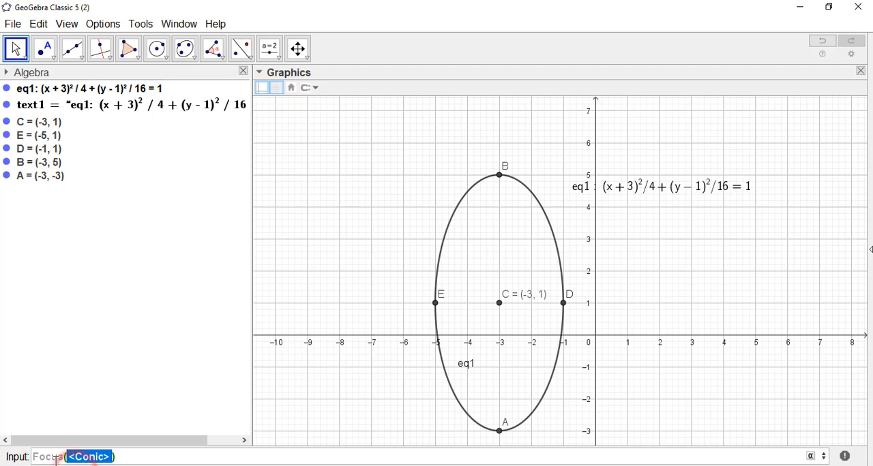
type("e")
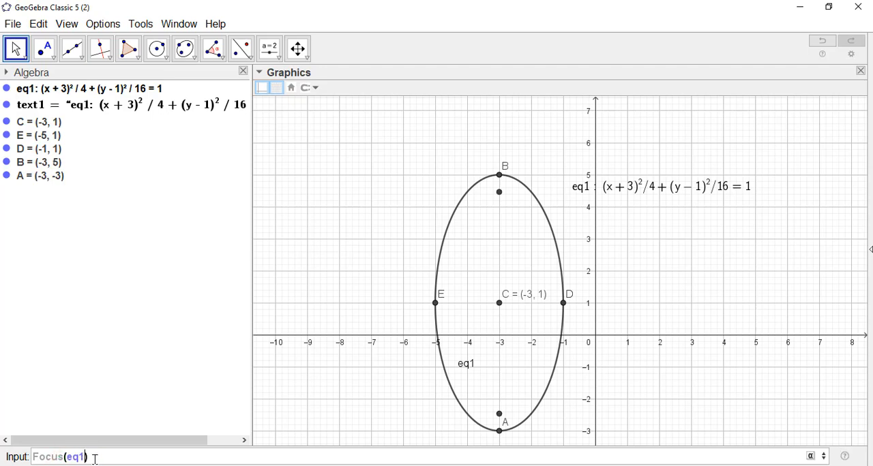
type("q1")
key("Return")
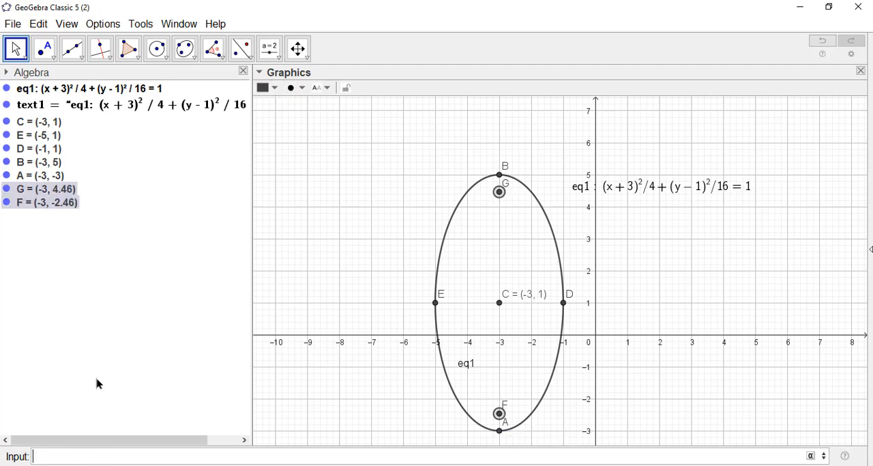
- Rename the ellipse's upper focus to S and the lower focus to S'
left_click(391, 217)
right_click(499, 193)
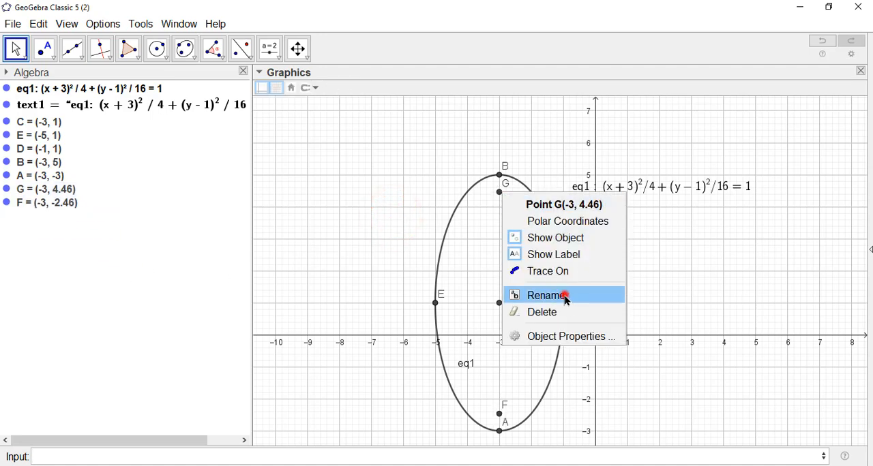
left_click(564, 297)
type("S")
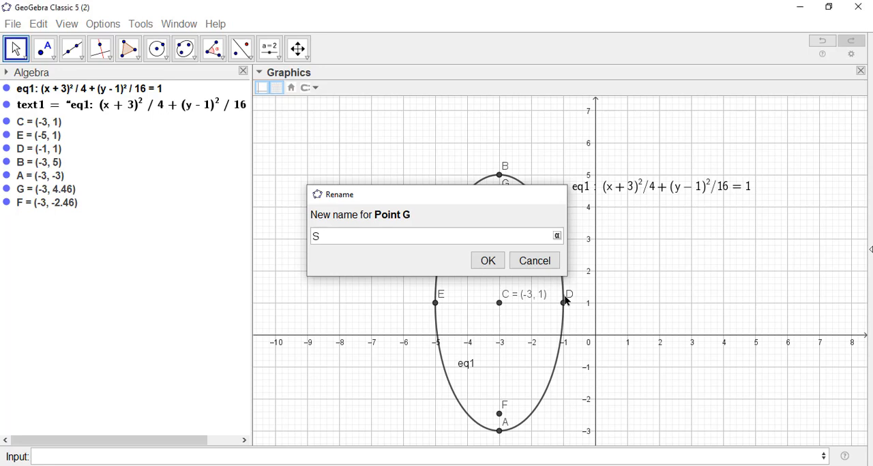
key("Return")
left_click(499, 414)
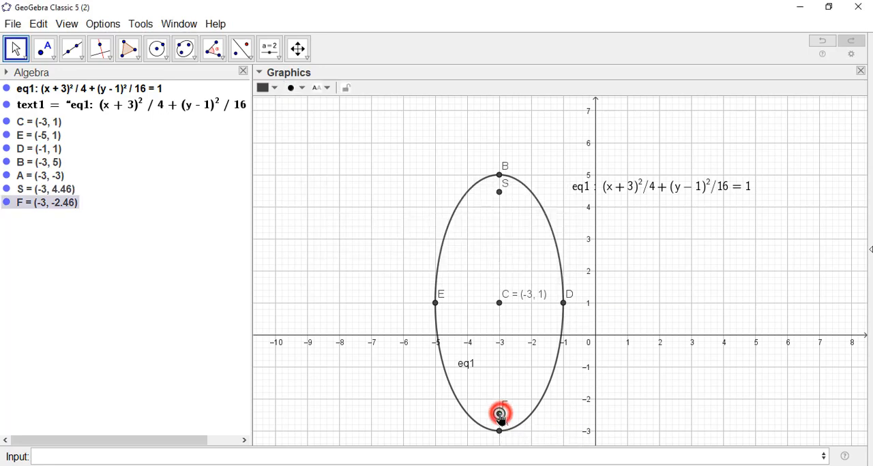
right_click(499, 414)
left_click(572, 447)
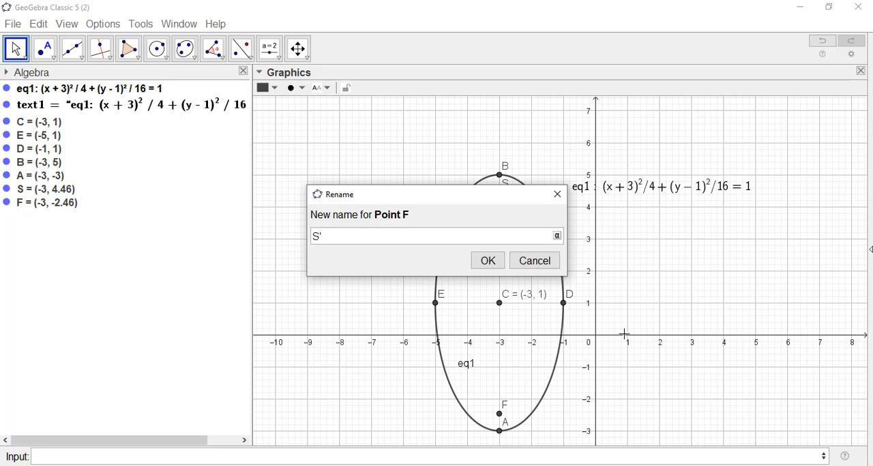
left_click(487, 261)
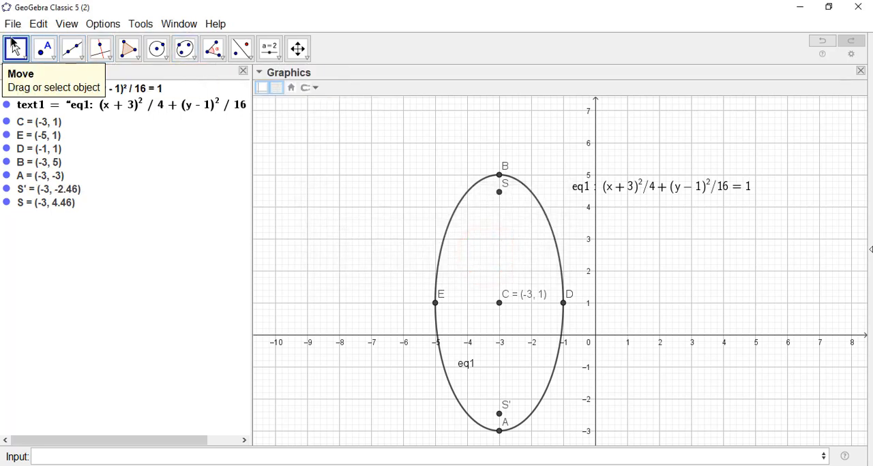
- Select both foci S and S' and colour them red
left_click(15, 45)
left_click_drag(695, 280, 693, 255)
left_click(658, 283)
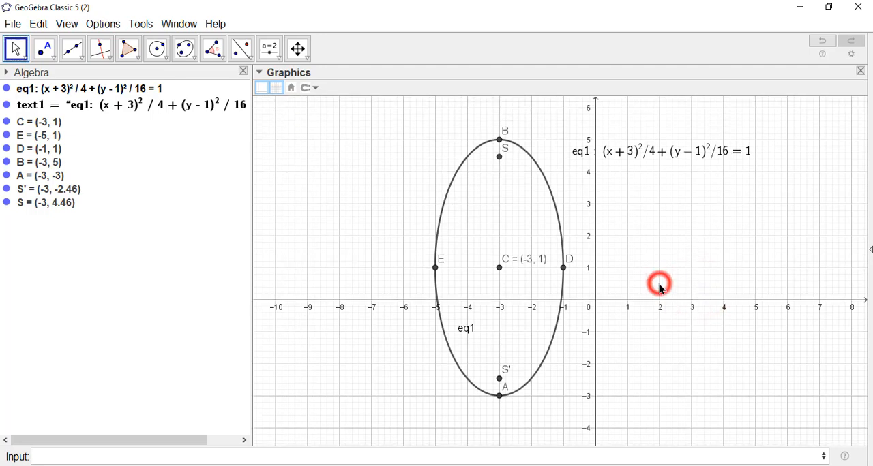
left_click(500, 157)
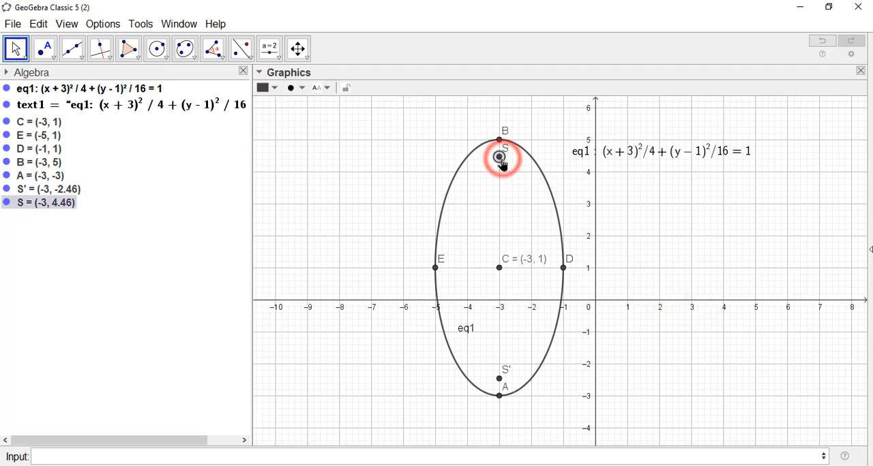
left_click(500, 378, "ctrl")
left_click(273, 87)
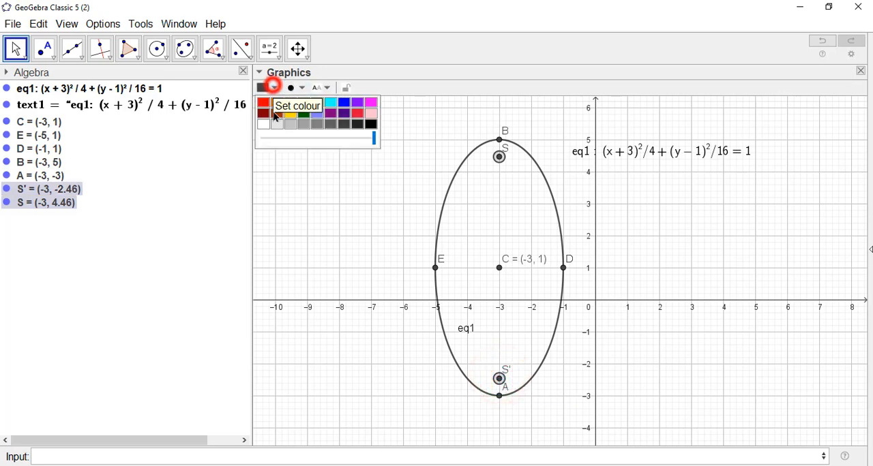
left_click(264, 102)
- Set the labels of both foci to name and value and enlarge their points
left_click(324, 87)
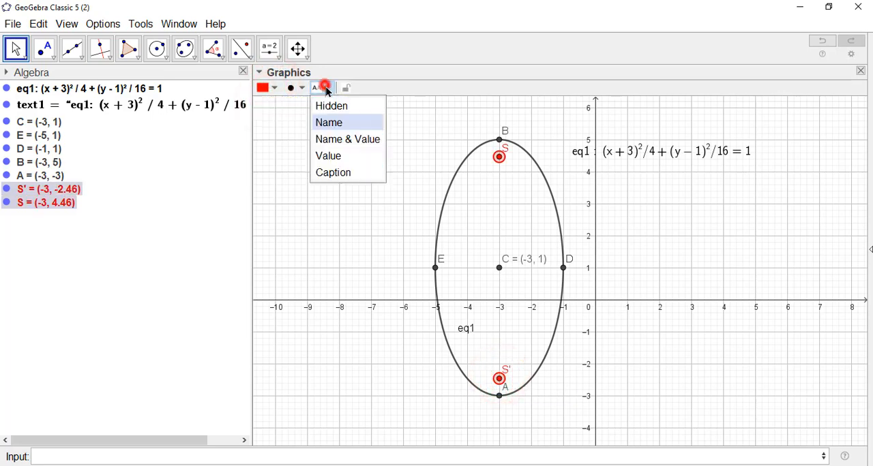
left_click(348, 139)
left_click(300, 87)
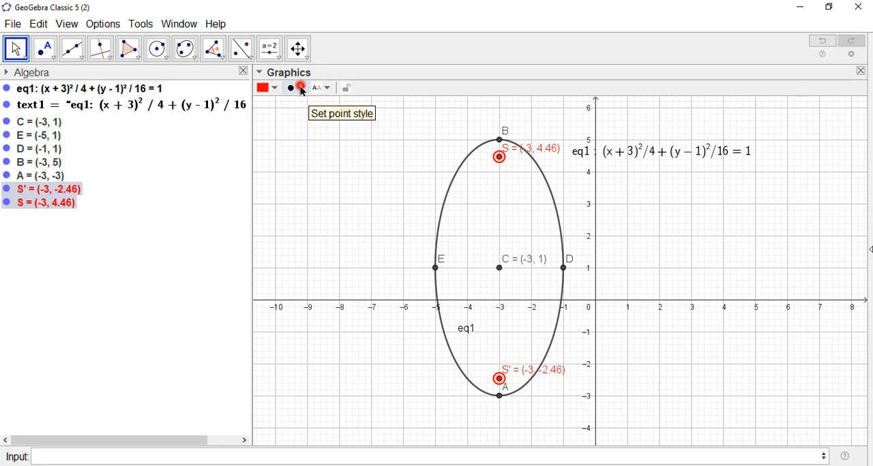
left_click(332, 131)
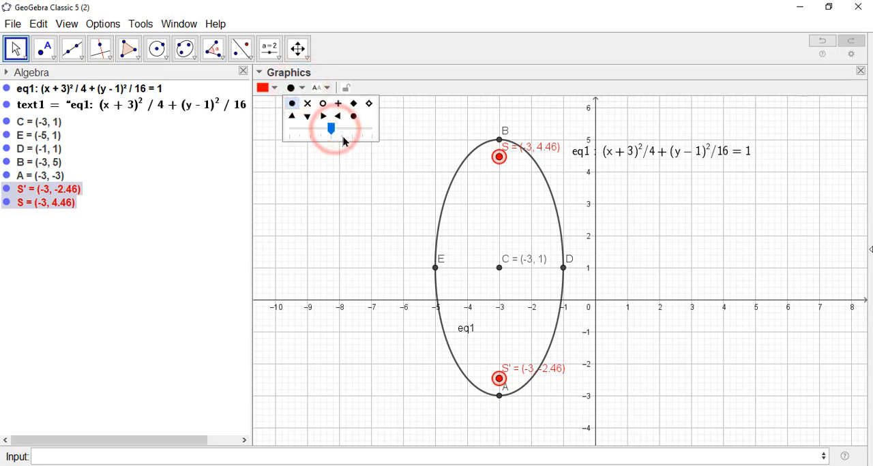
left_click(615, 207)
- Colour the ellipse eq1 blue
left_click(553, 199)
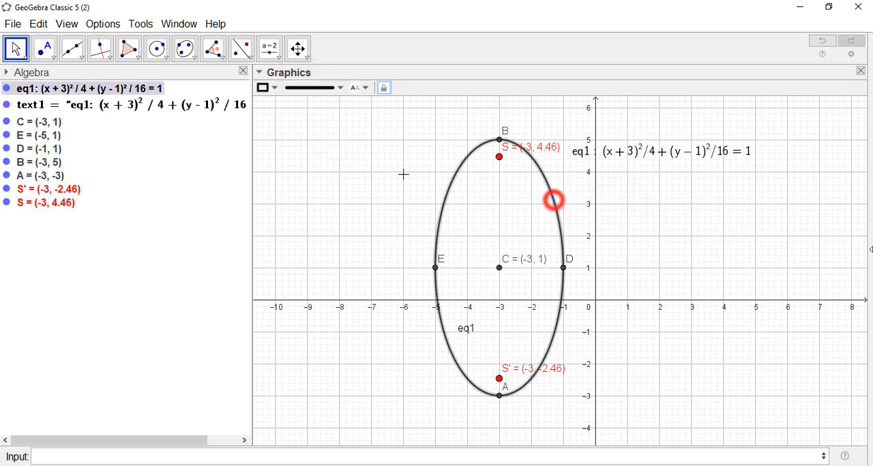
left_click(274, 87)
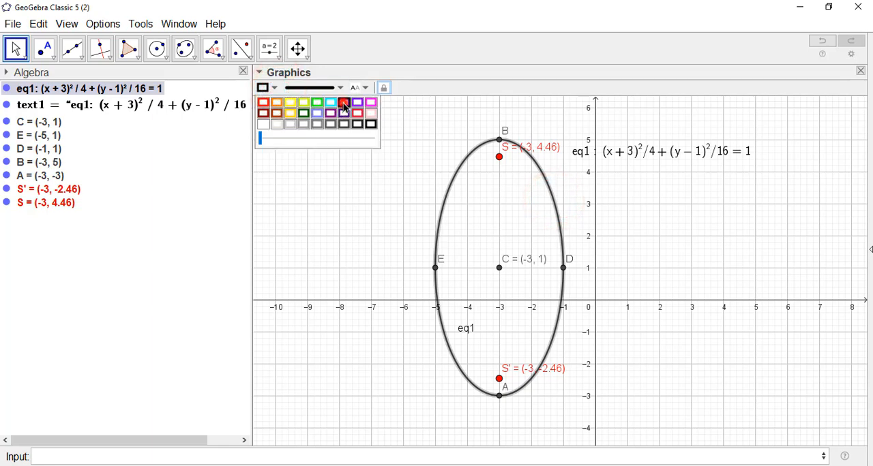
left_click(344, 109)
left_click(633, 234)
- Colour the centre point C dark purple and enlarge its point
left_click(499, 267)
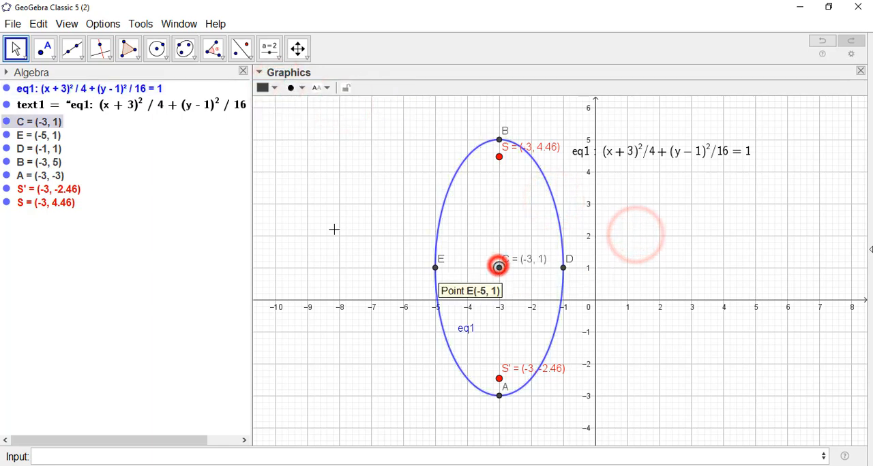
left_click(274, 87)
left_click(331, 114)
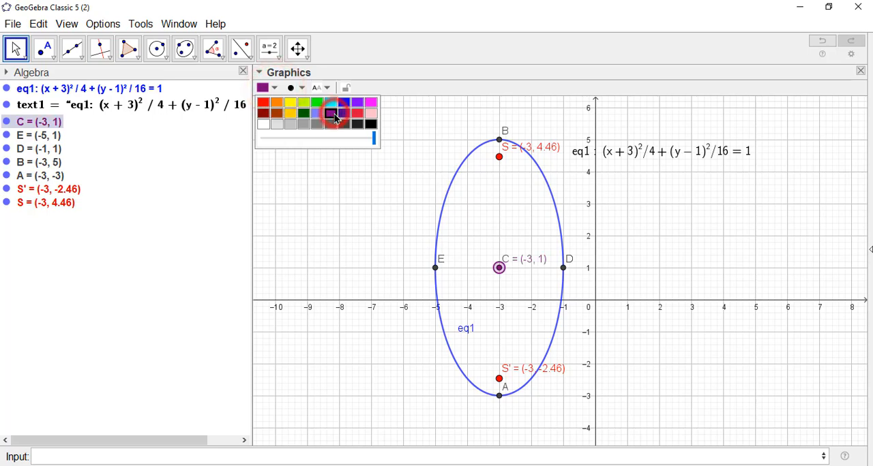
left_click(296, 88)
left_click(332, 129)
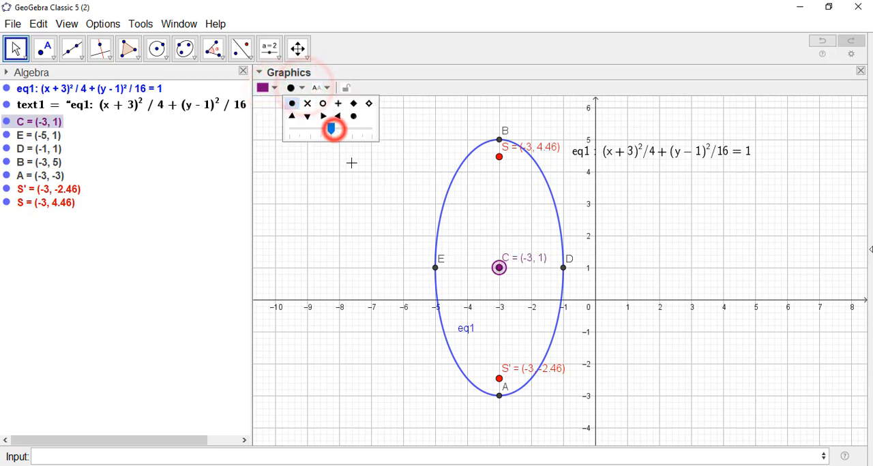
left_click(591, 234)
- Check the textbook figure in window 1, then construct the ellipse's major axis in window 2 with MajorAxis(eq1)
left_click(174, 24)
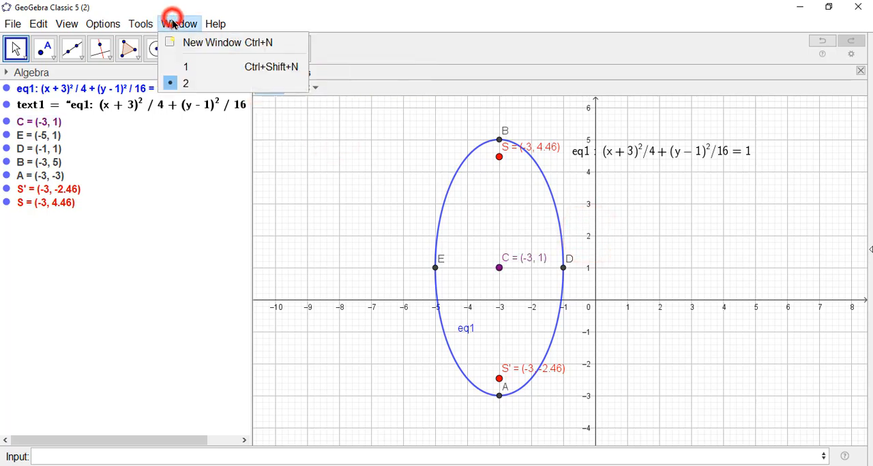
left_click(195, 66)
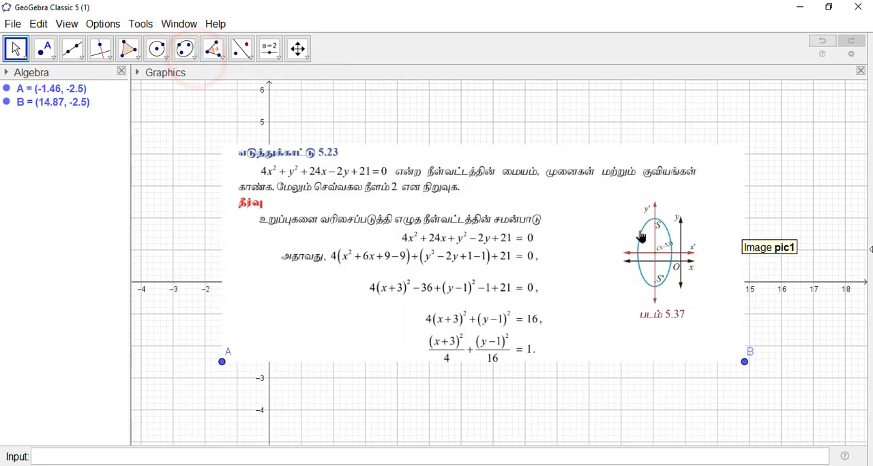
left_click(185, 24)
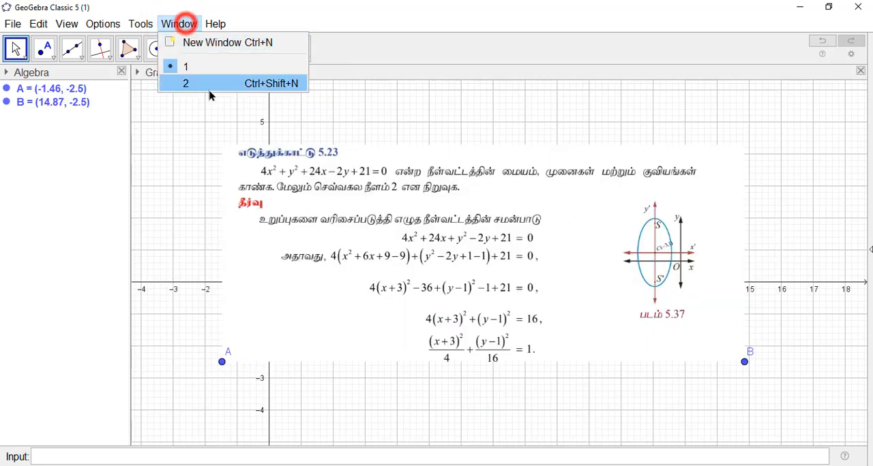
left_click(208, 84)
left_click(371, 230)
left_click(136, 450)
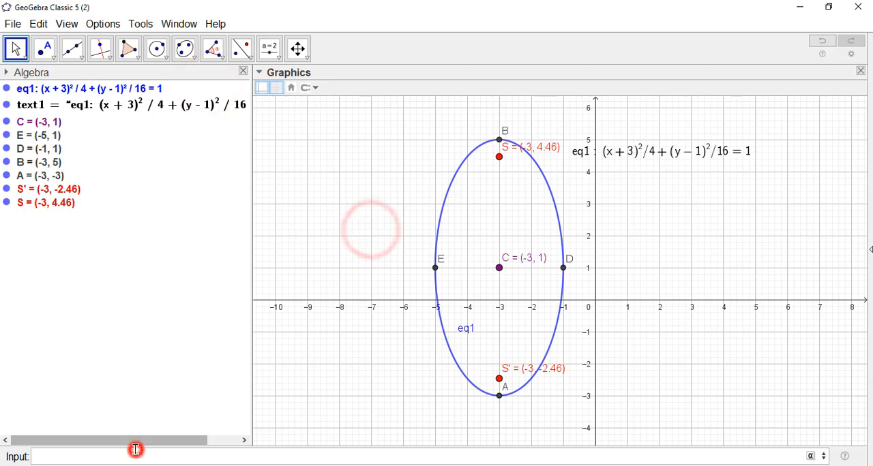
type("MAJ")
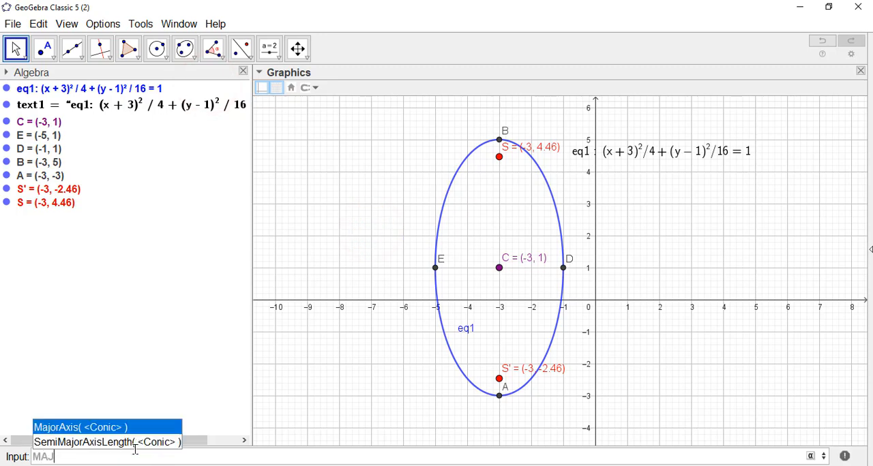
left_click(72, 429)
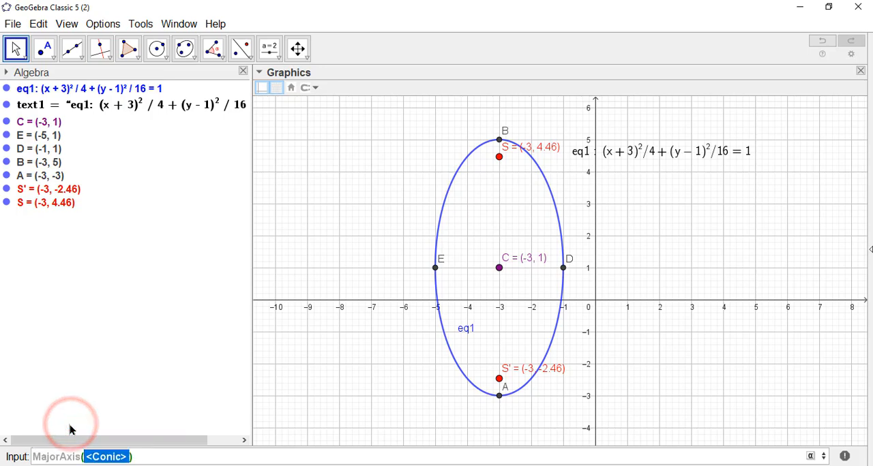
type("eq1")
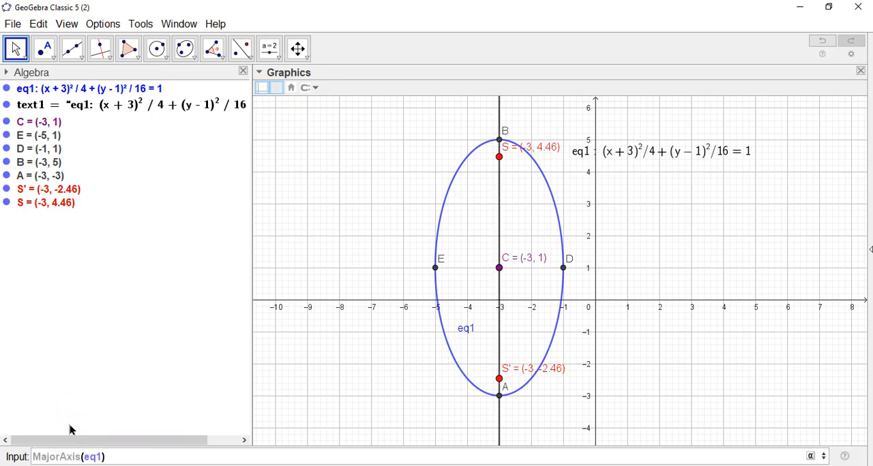
key("Return")
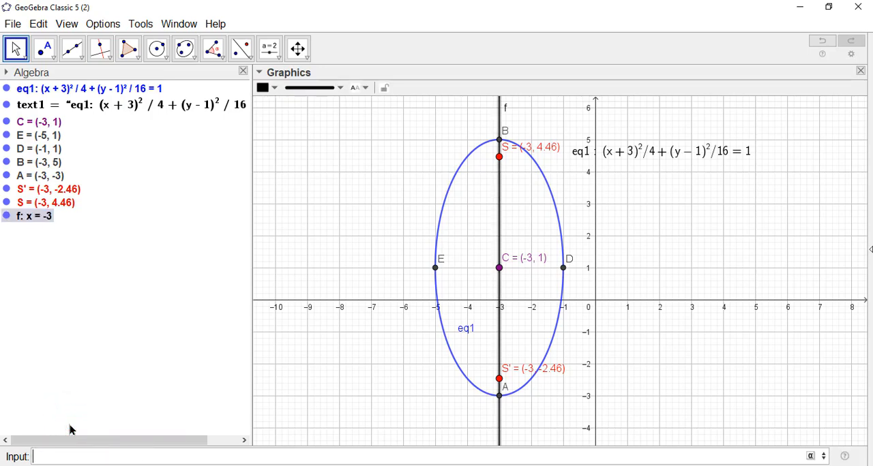
- Rename the vertical line through the ellipse's foci to majoraxis
left_click(519, 112)
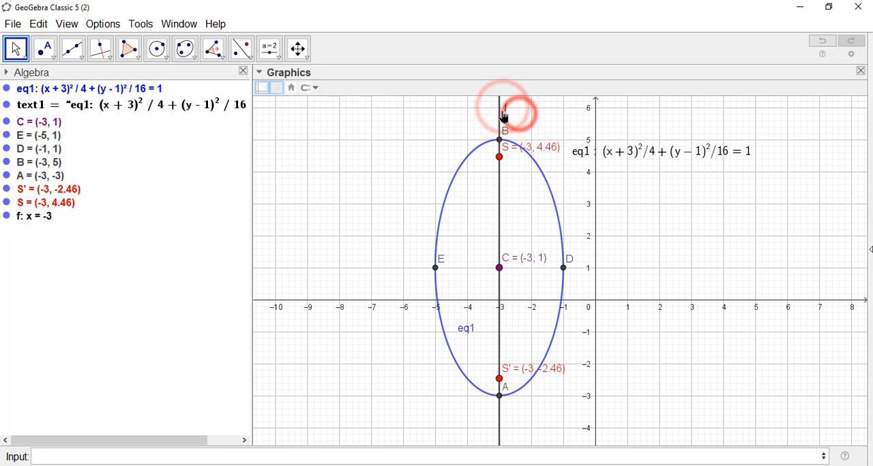
left_click(500, 107)
right_click(500, 107)
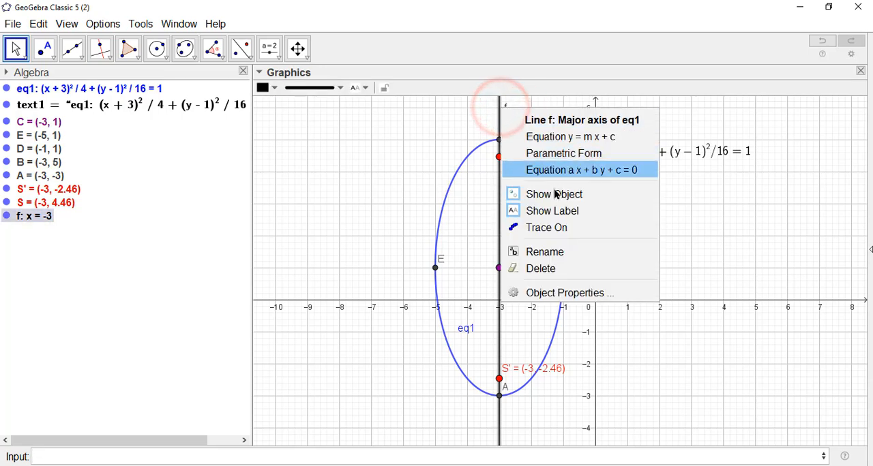
left_click(557, 249)
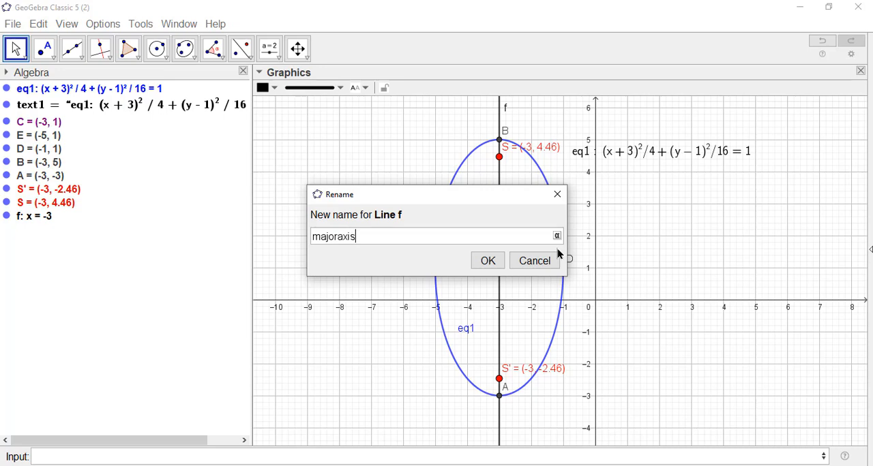
key("Return")
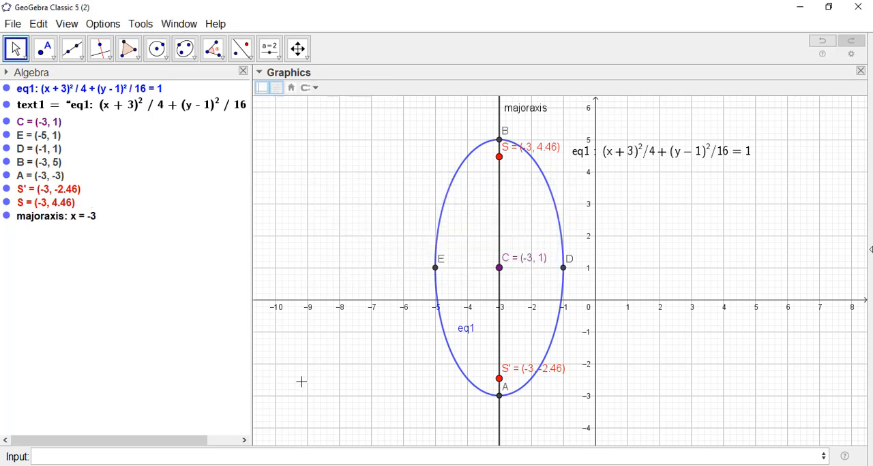
- Construct the ellipse's minor axis with MinorAxis(eq1)
left_click(138, 452)
type("mino")
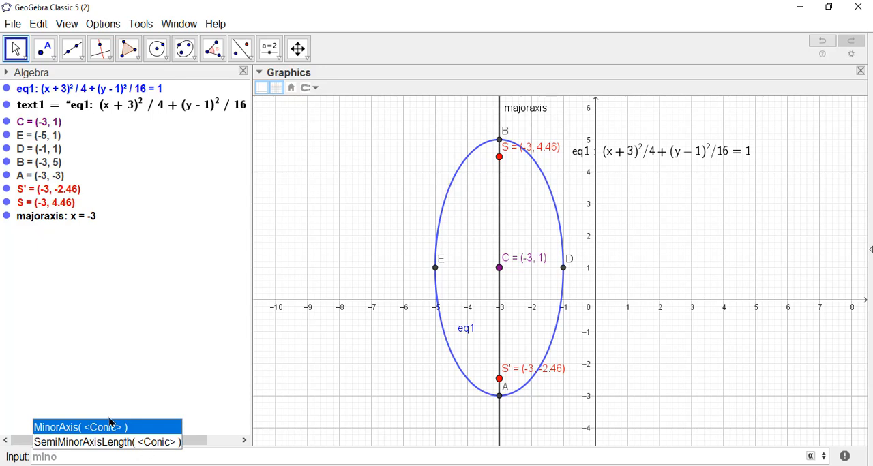
left_click(97, 427)
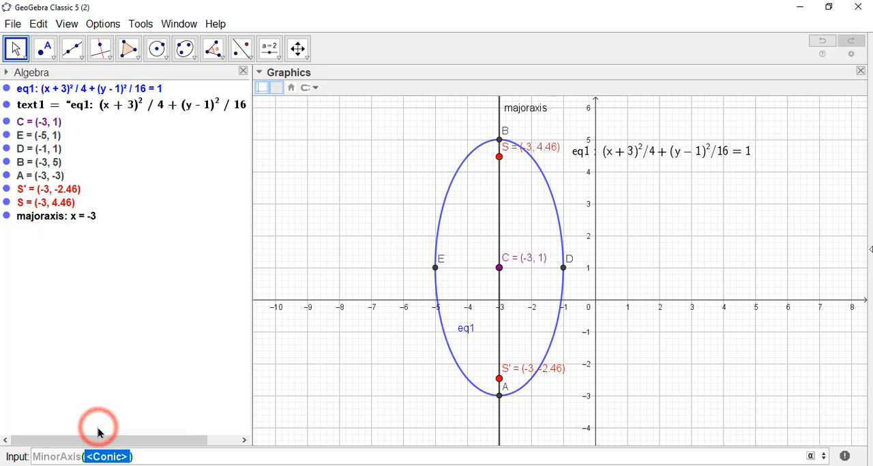
type("eq1")
key("Return")
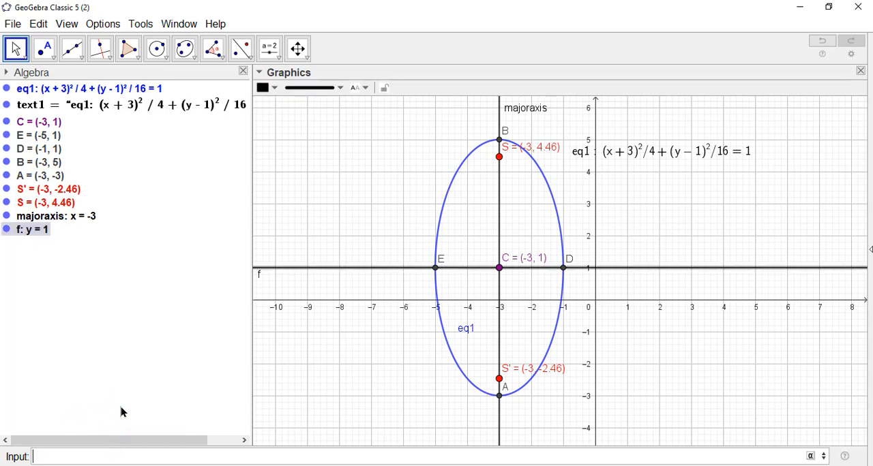
left_click(369, 333)
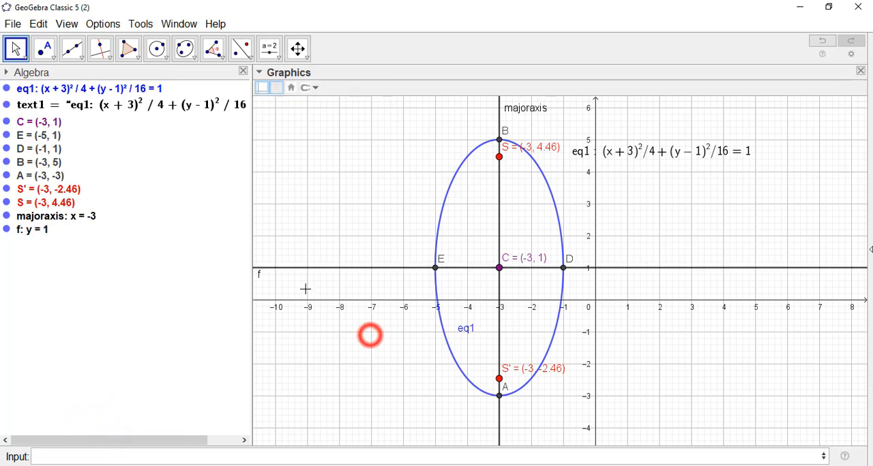
- Rename the horizontal line through the ellipse's centre to minoraxis
right_click(272, 268)
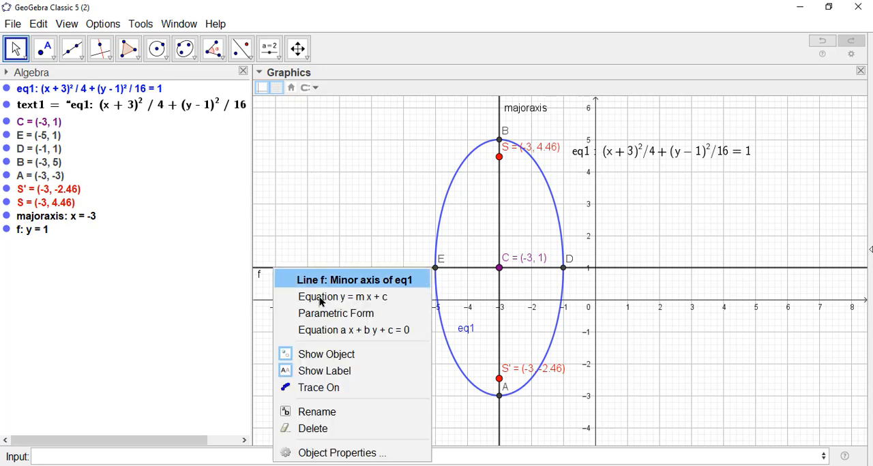
left_click(330, 411)
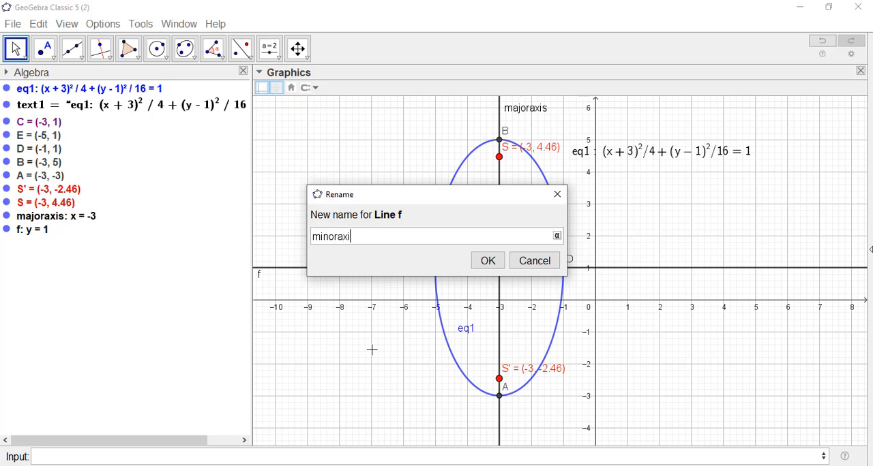
key("Return")
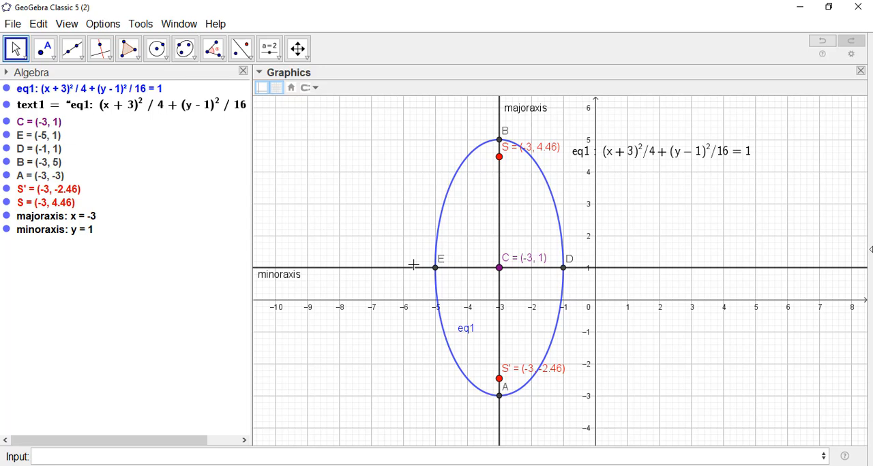
left_click(64, 456)
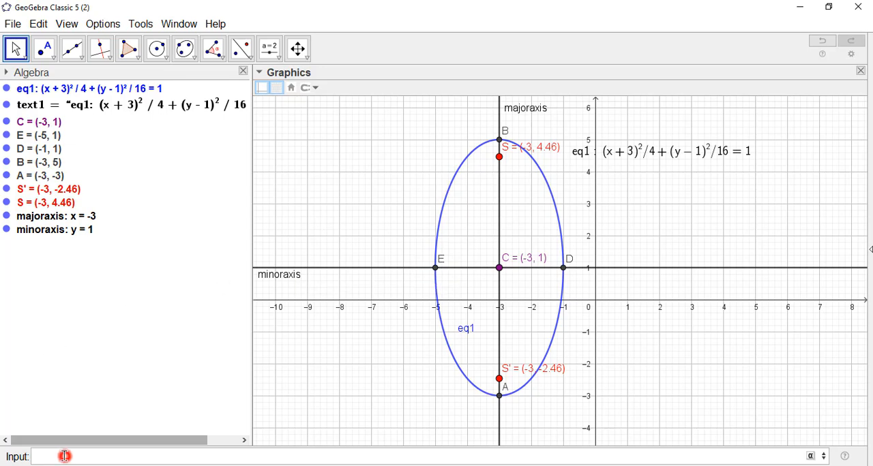
type("latu")
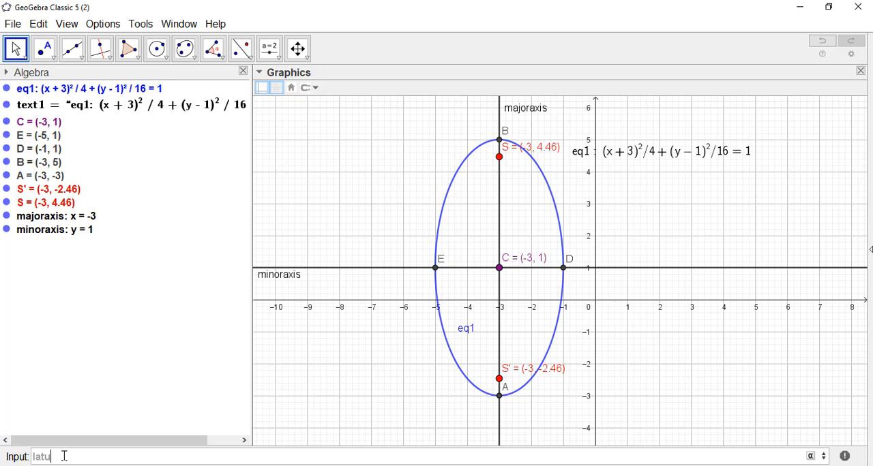
key("BackSpace")
key("BackSpace")
key("BackSpace")
left_click(319, 195)
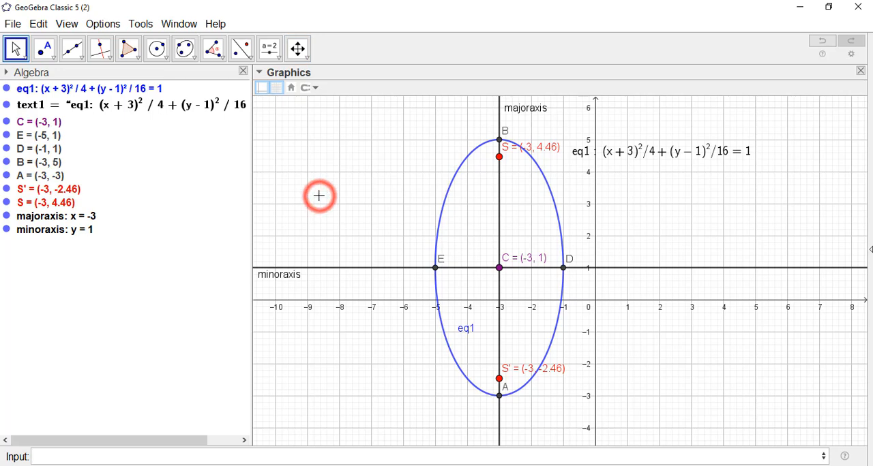
- Hide the grid in the graphics view, toggling the coordinate axes off and on again
left_click(276, 87)
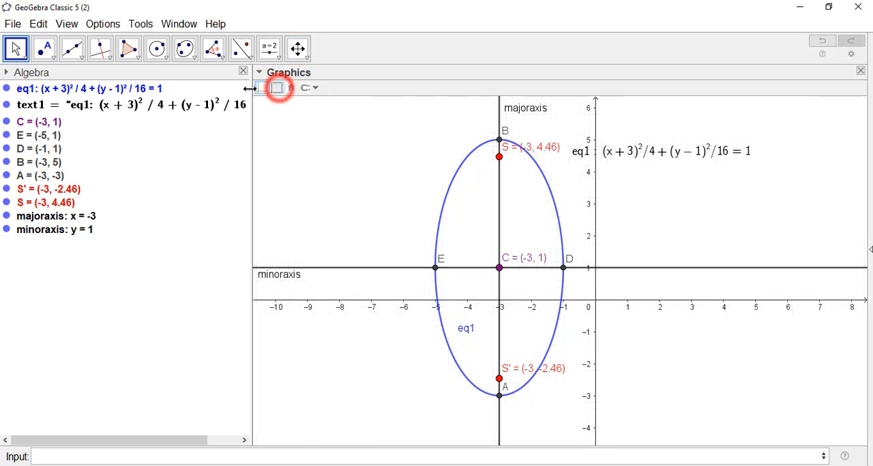
left_click(262, 87)
left_click(263, 88)
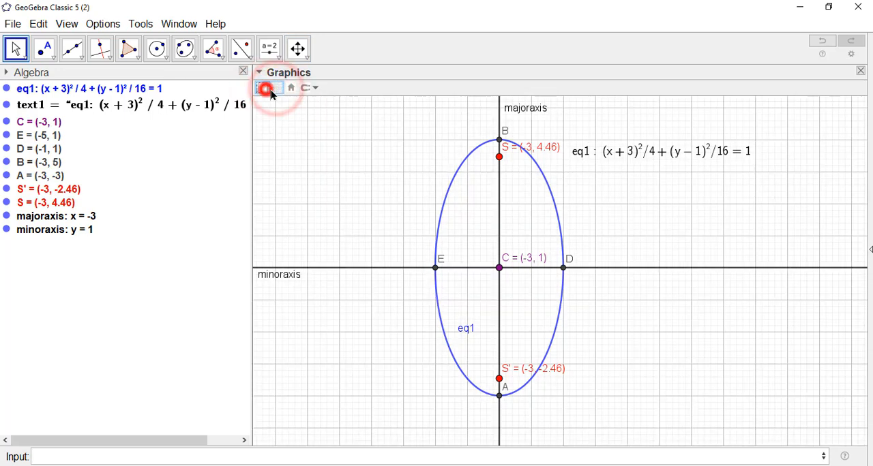
left_click(321, 196)
- Construct lines perpendicular to the major axis through the foci S and S' with the Perpendicular Line tool
left_click_drag(638, 208, 634, 254)
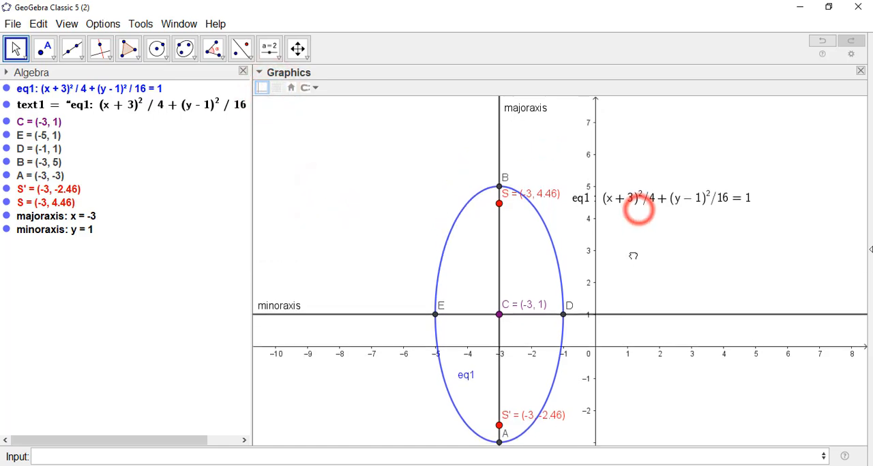
left_click(101, 51)
left_click(100, 52)
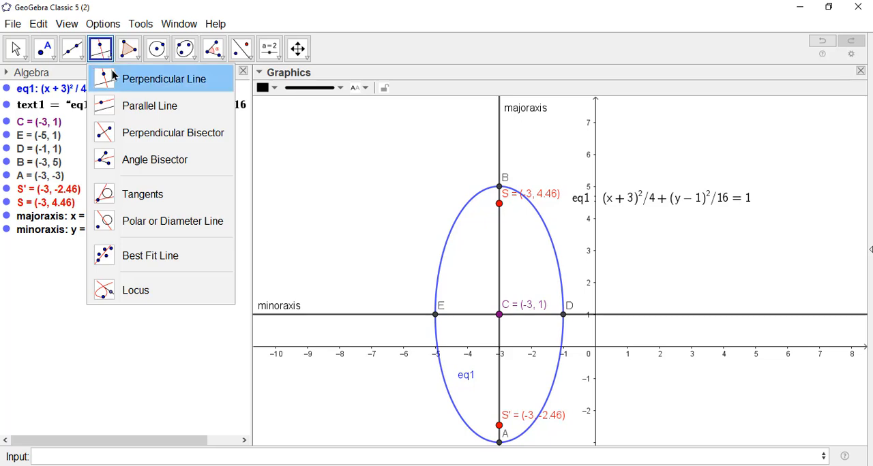
left_click(114, 77)
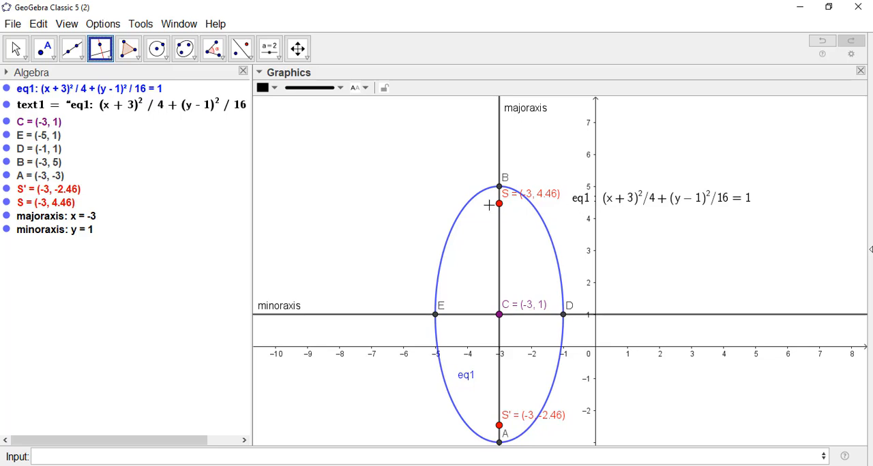
left_click(104, 60)
left_click(103, 75)
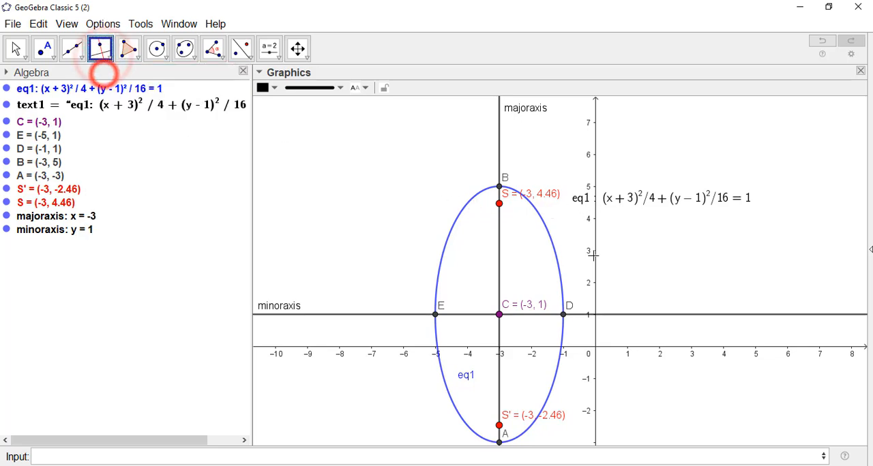
left_click(498, 204)
left_click(499, 244)
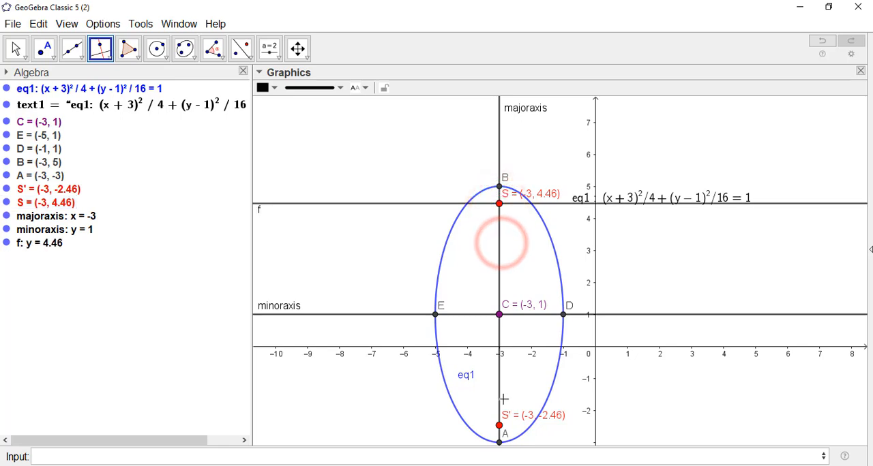
left_click(500, 425)
left_click(499, 387)
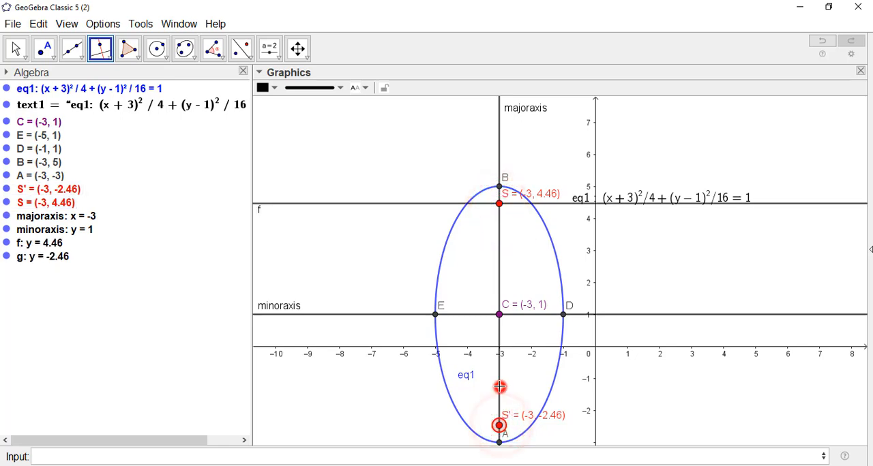
left_click(15, 48)
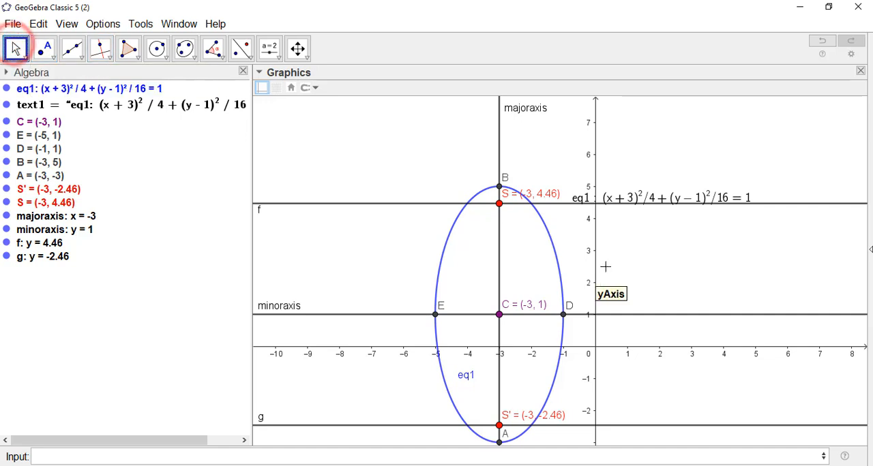
- Create the intersection points of the ellipse with both perpendicular lines through the foci
left_click_drag(607, 263, 607, 233)
left_click(48, 52)
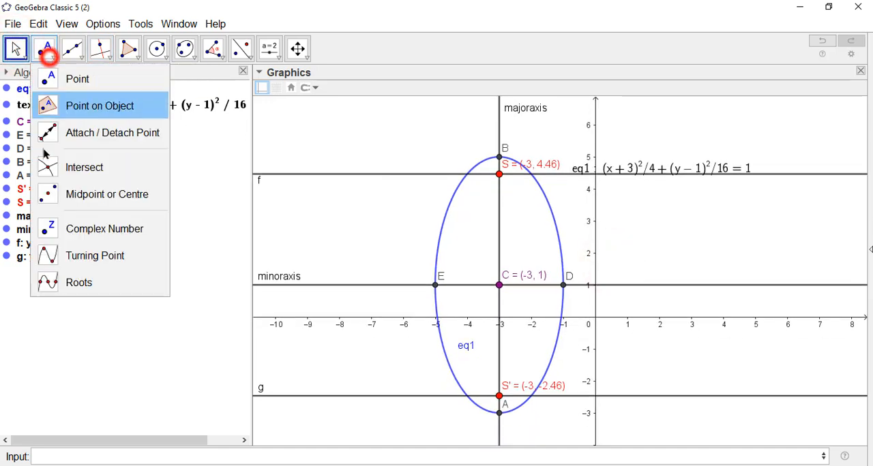
left_click(51, 170)
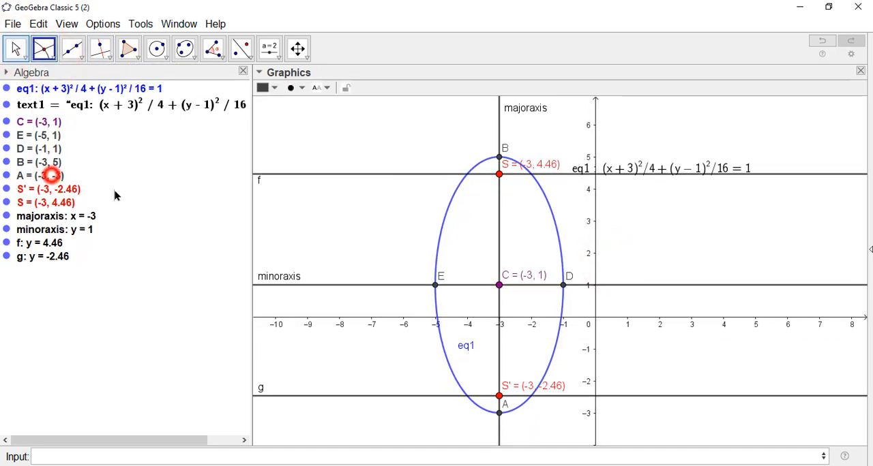
left_click(447, 213)
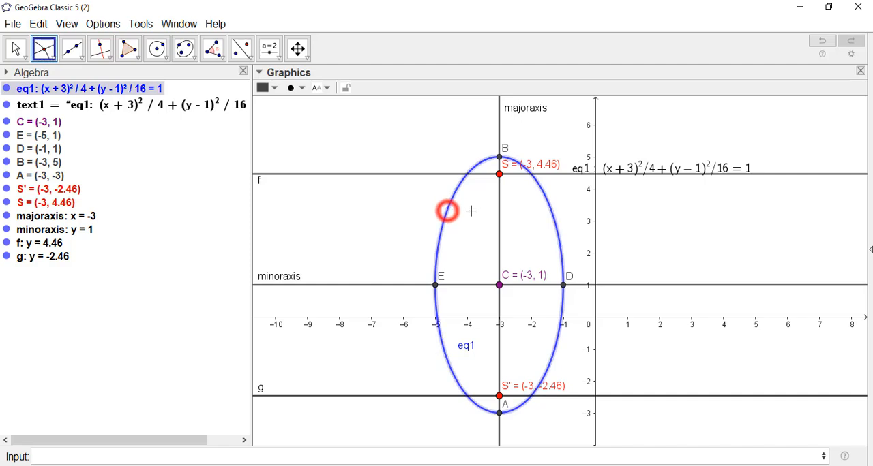
left_click(432, 175)
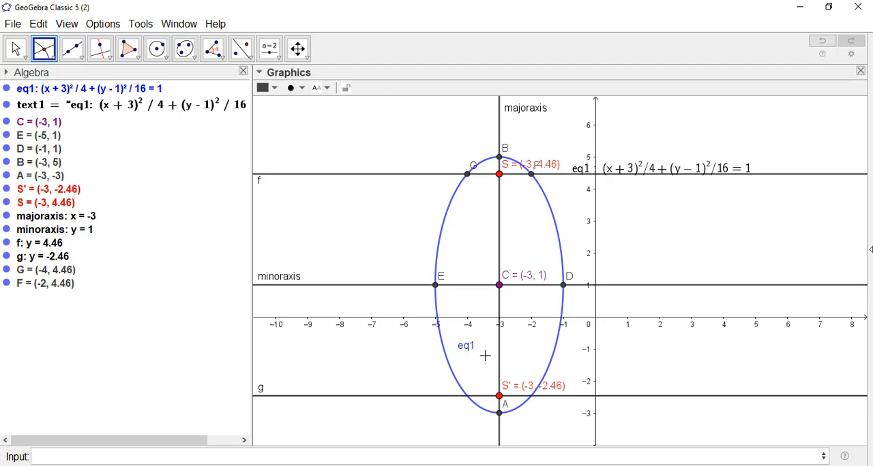
left_click(430, 395)
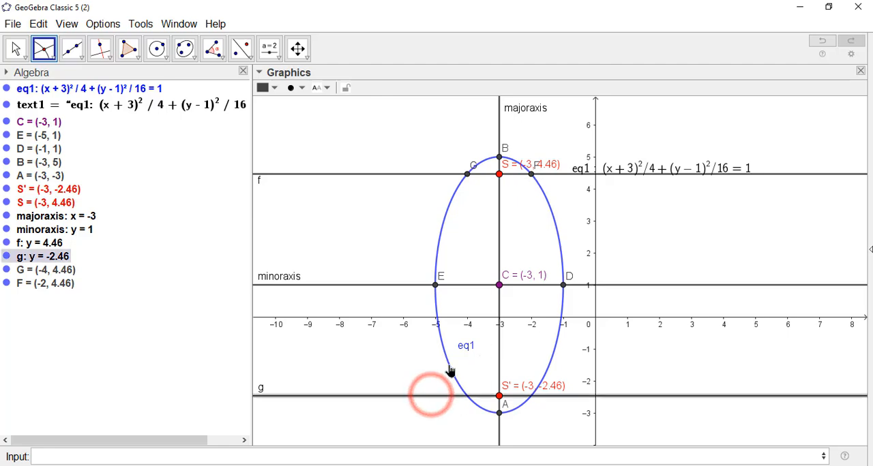
left_click(449, 364)
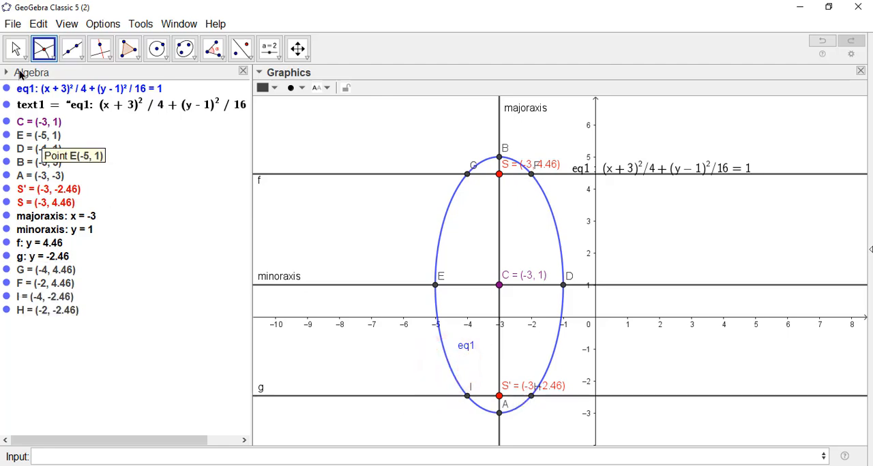
left_click(15, 49)
- Hide the perpendicular lines f and g through the foci
scroll(537, 314, "up", 3)
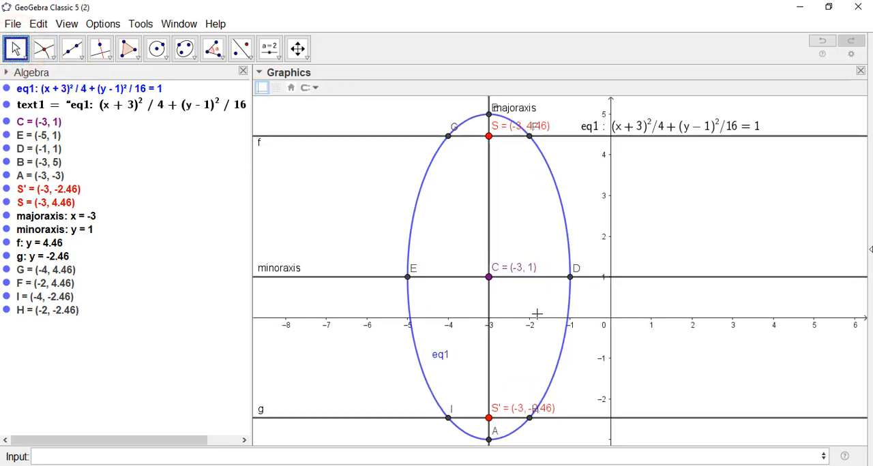
left_click(660, 229)
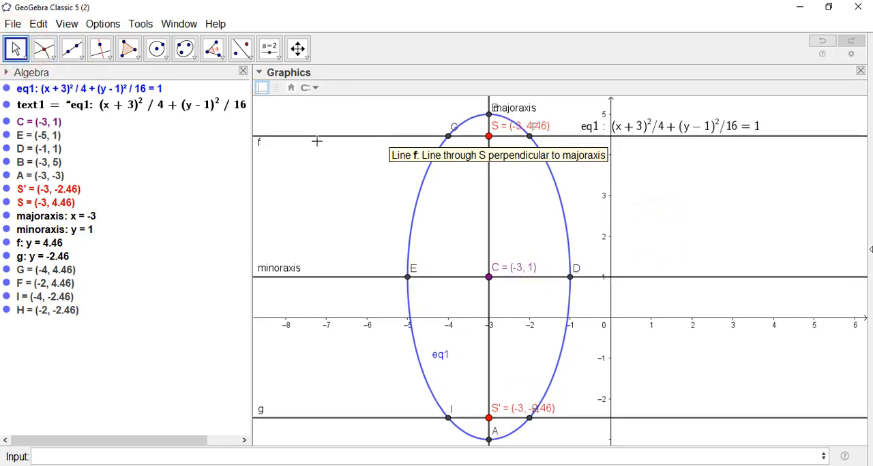
left_click(6, 243)
left_click(6, 256)
left_click(306, 201)
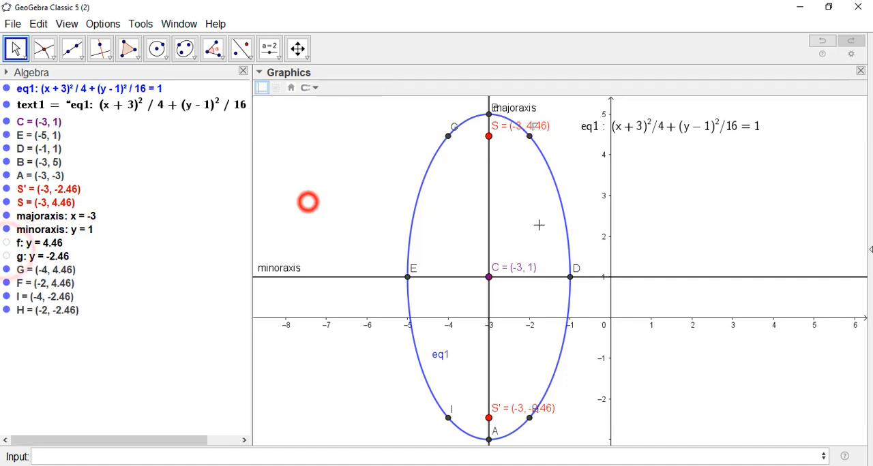
- Move the ellipse's equation text clear of the y-axis, into the empty area beside the ellipse
left_click_drag(662, 207, 673, 225)
left_click(644, 171)
scroll(672, 225, "down", 1)
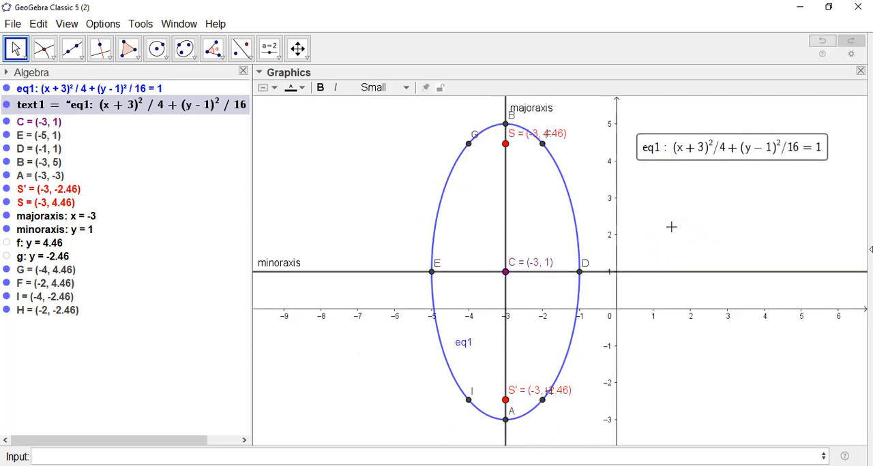
- Draw the two latus rectum segments, one from G to F and one from I to H
left_click(81, 60)
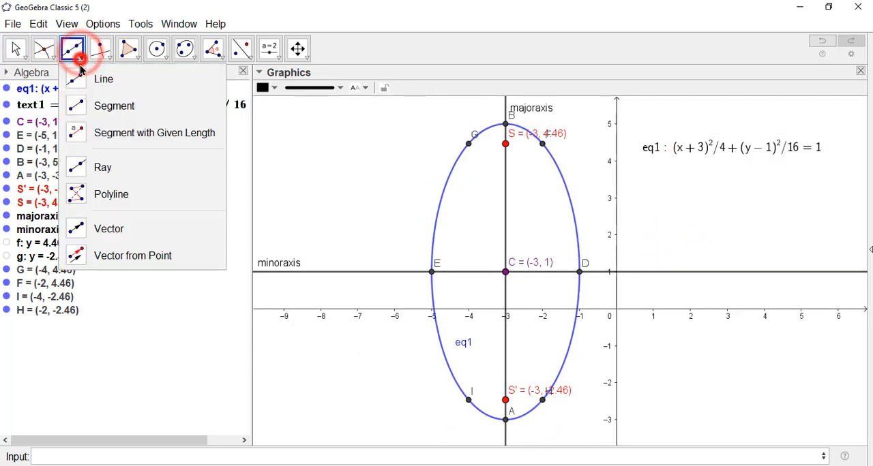
left_click(78, 107)
left_click(468, 144)
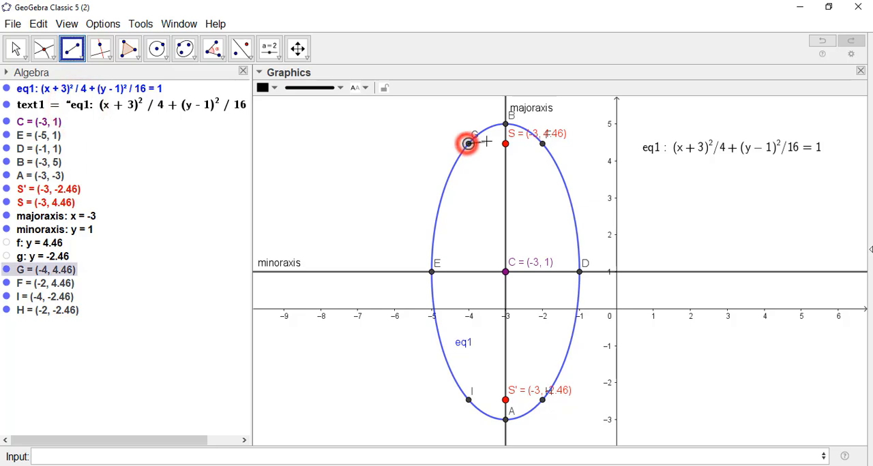
left_click(542, 144)
left_click(468, 401)
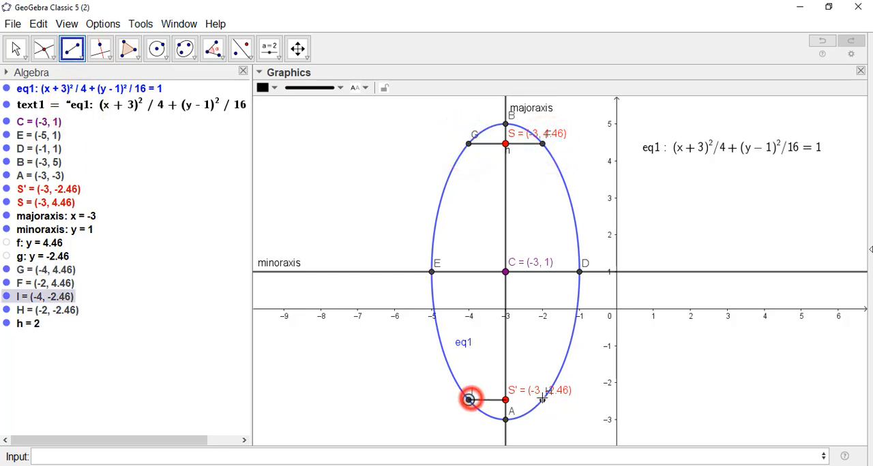
left_click(542, 400)
left_click(15, 49)
left_click(130, 263)
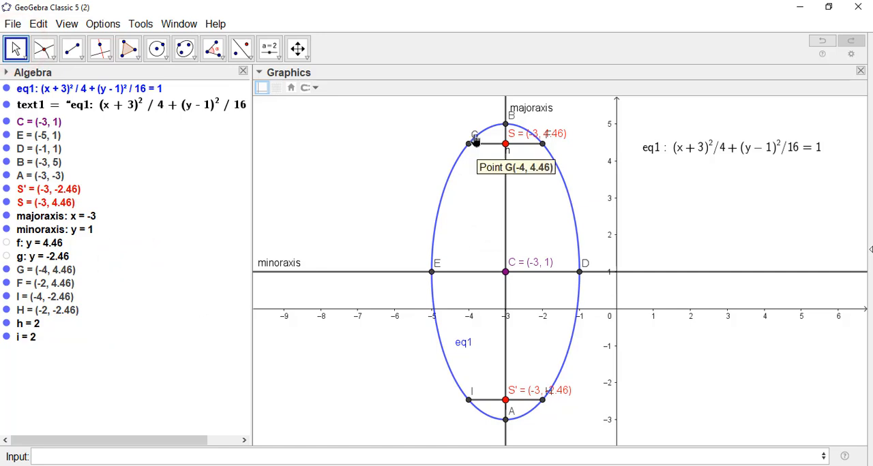
- Rename the segment from G to F as LR and the segment from I to H as LR1
right_click(35, 330)
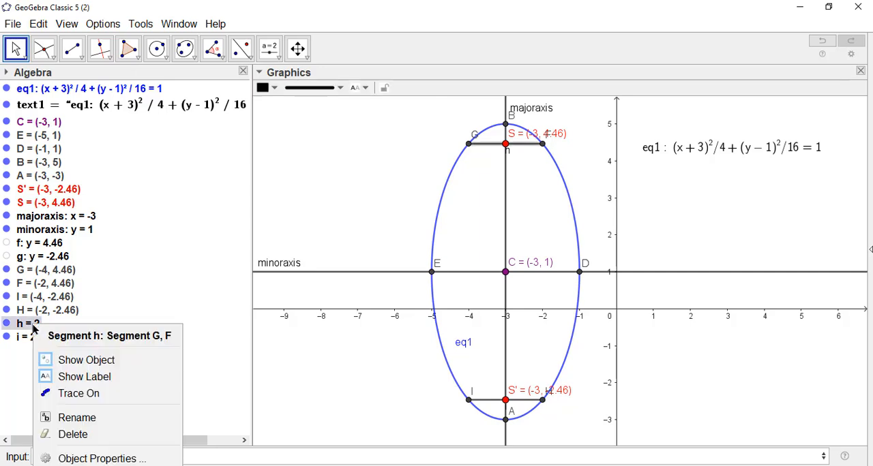
left_click(88, 417)
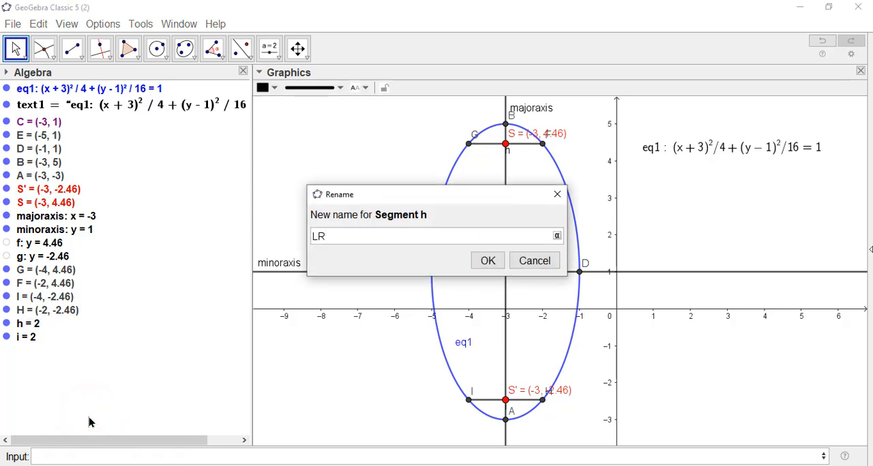
key("Return")
right_click(30, 341)
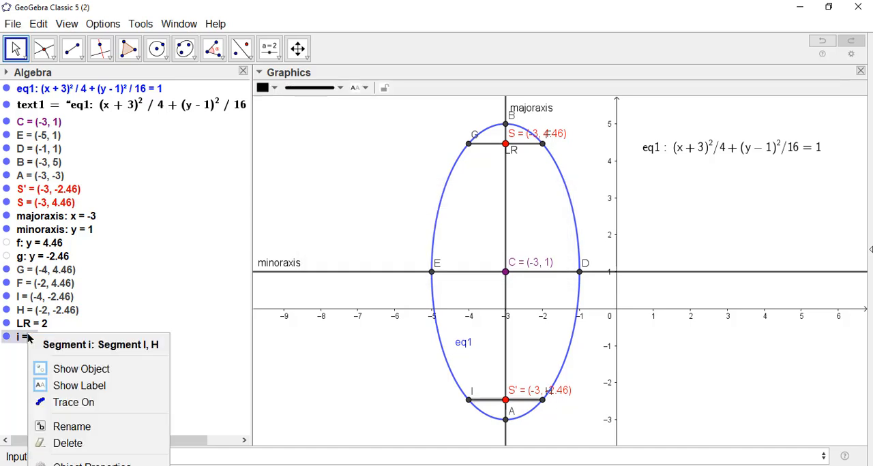
left_click(103, 425)
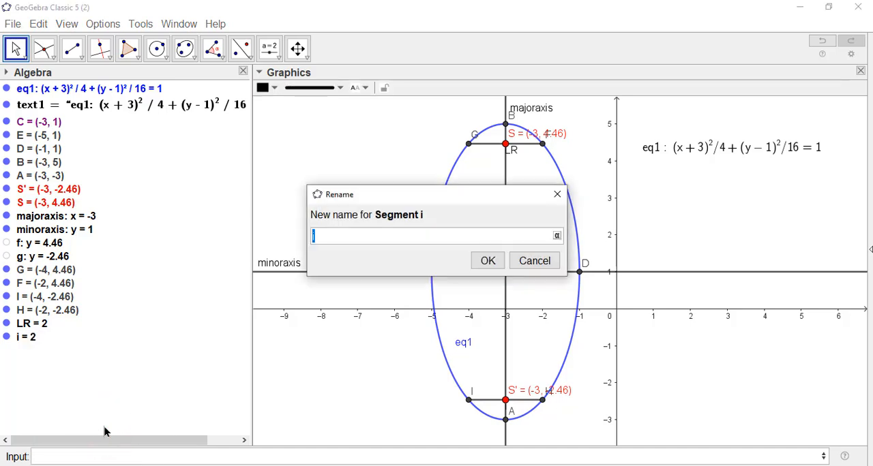
key("Return")
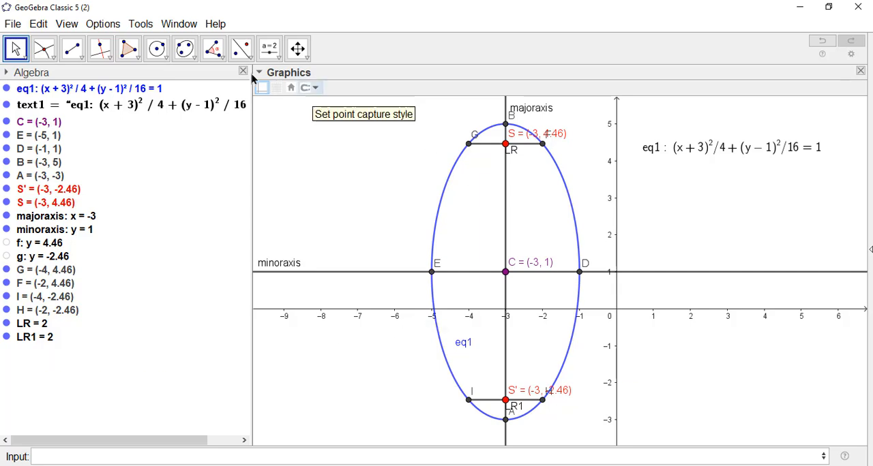
- Switch to the window with textbook example 5.23 to review its worked solution and figure
left_click(179, 23)
left_click(186, 71)
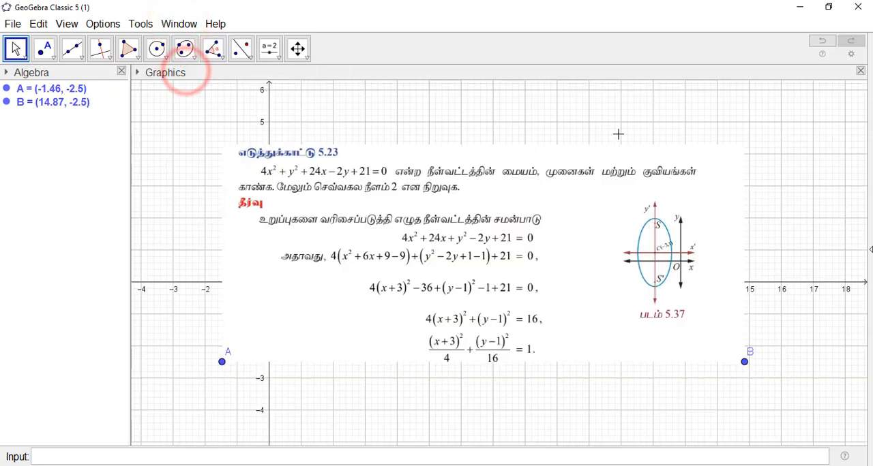